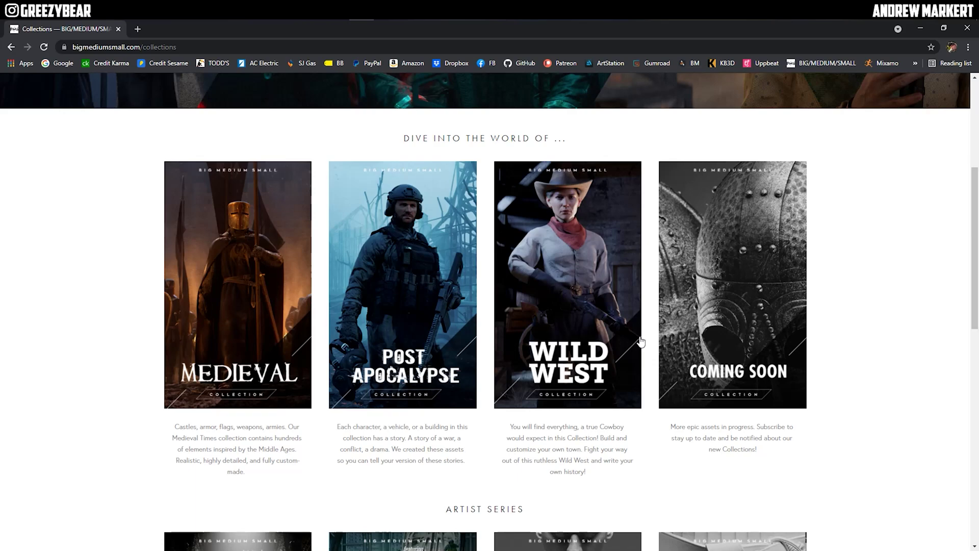
Step: Open the Wild West collection on bigmediumsmall.com and scroll down to its Hero Characters, Buildings, Crowd and Horse bundles
{"action": "left_click", "coordinate": [586, 320]}
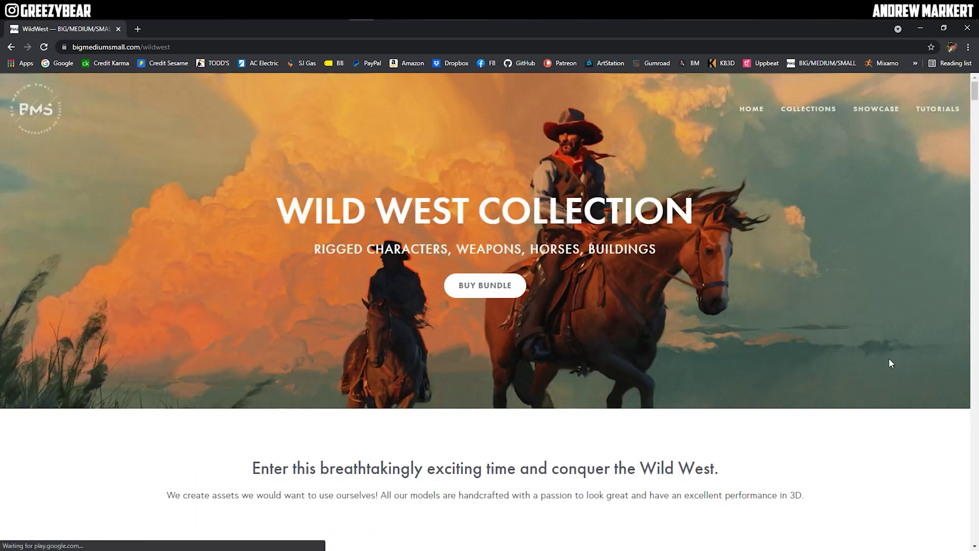
{"action": "scroll", "coordinate": [889, 363], "scroll_direction": "down", "scroll_amount": 15}
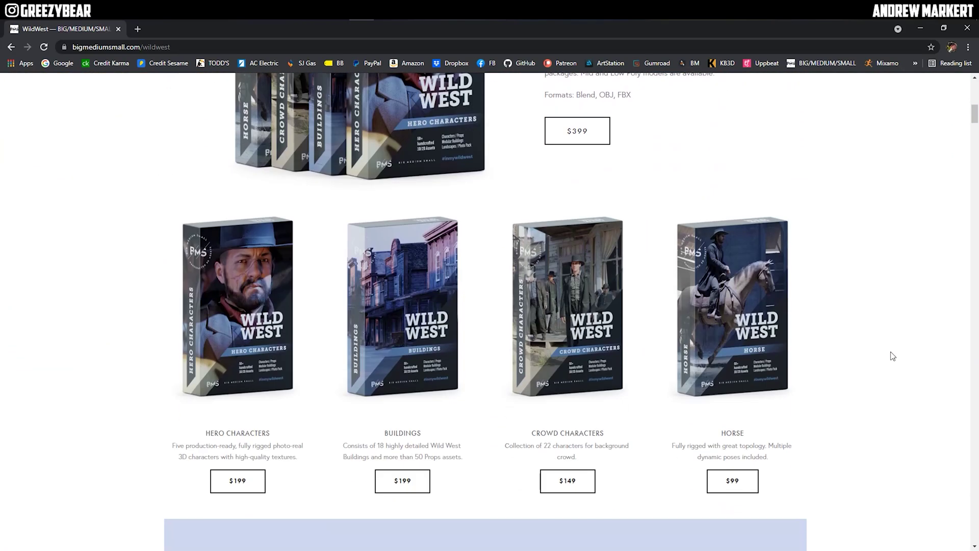
{"action": "scroll", "coordinate": [893, 353], "scroll_direction": "down", "scroll_amount": 12}
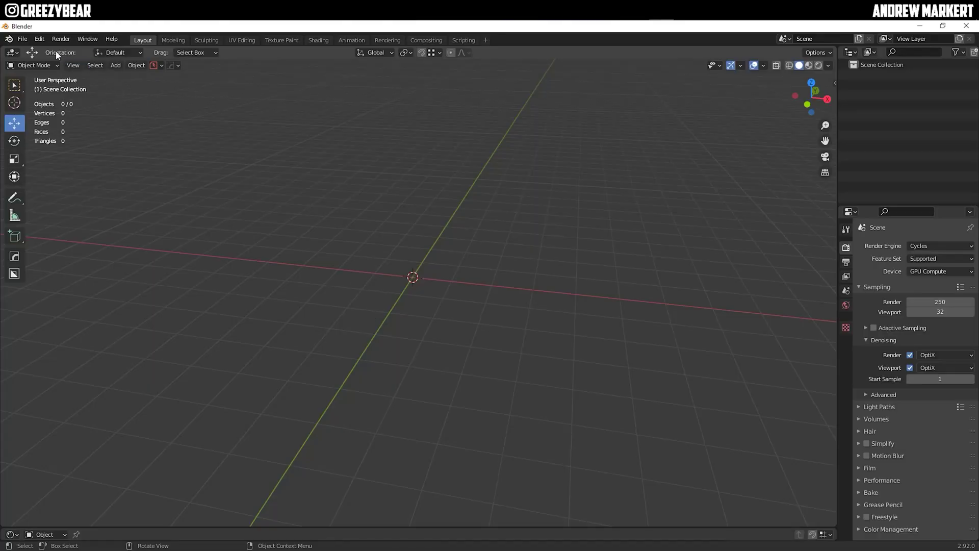
Step: Open Building_A_Master.blend from the file browser
{"action": "left_click", "coordinate": [22, 39]}
{"action": "left_click", "coordinate": [23, 61]}
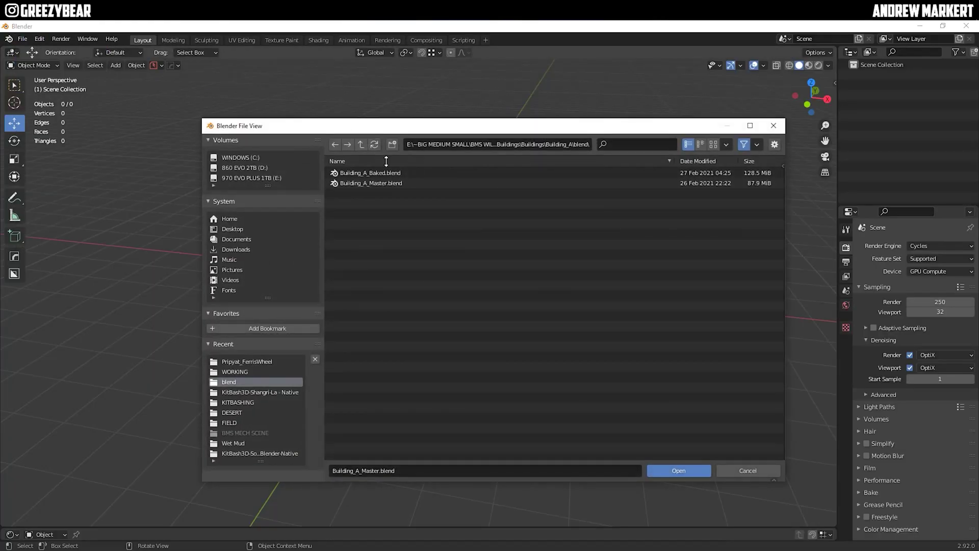
{"action": "left_click", "coordinate": [366, 184]}
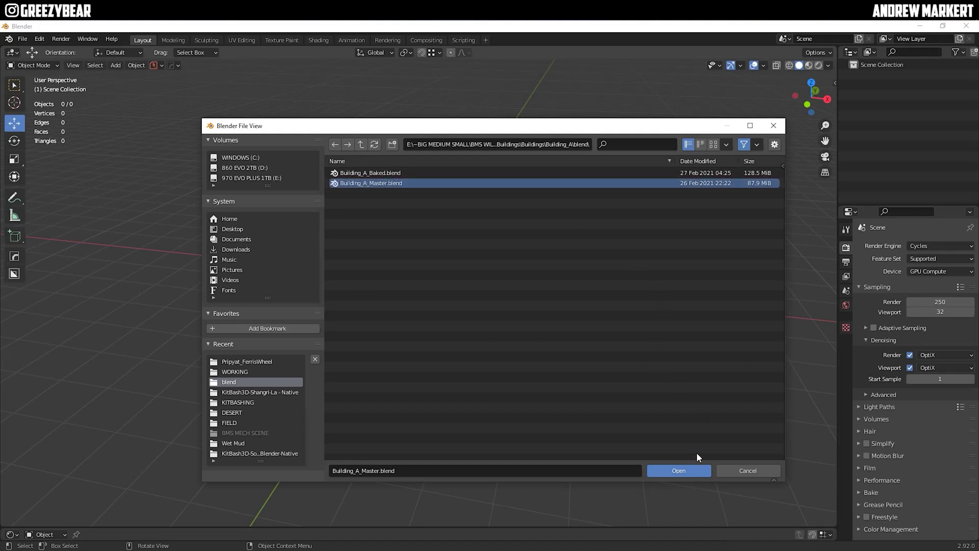
{"action": "left_click", "coordinate": [677, 470]}
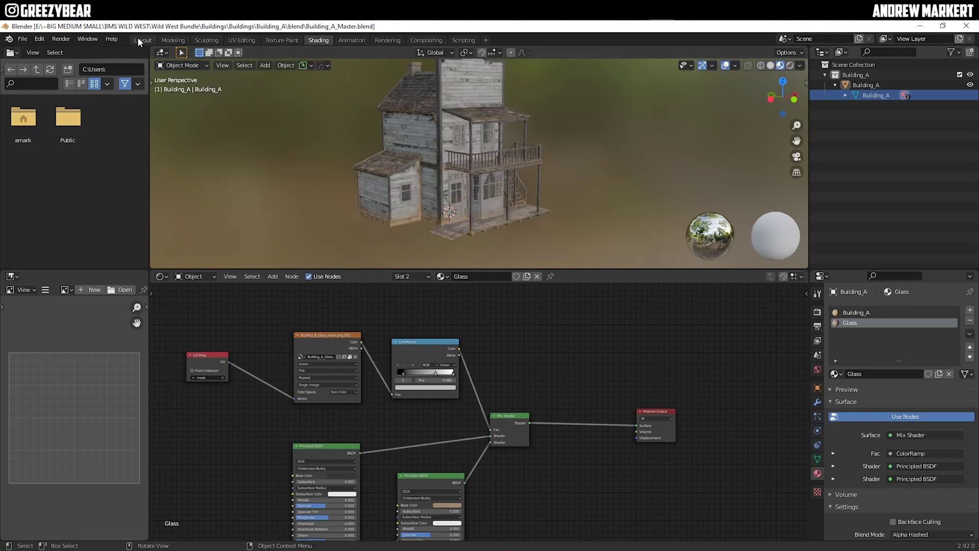
Step: Switch to the Layout workspace in Material Preview and turn the bottom area into a Shader Editor
{"action": "left_click", "coordinate": [142, 40]}
{"action": "left_click", "coordinate": [781, 66]}
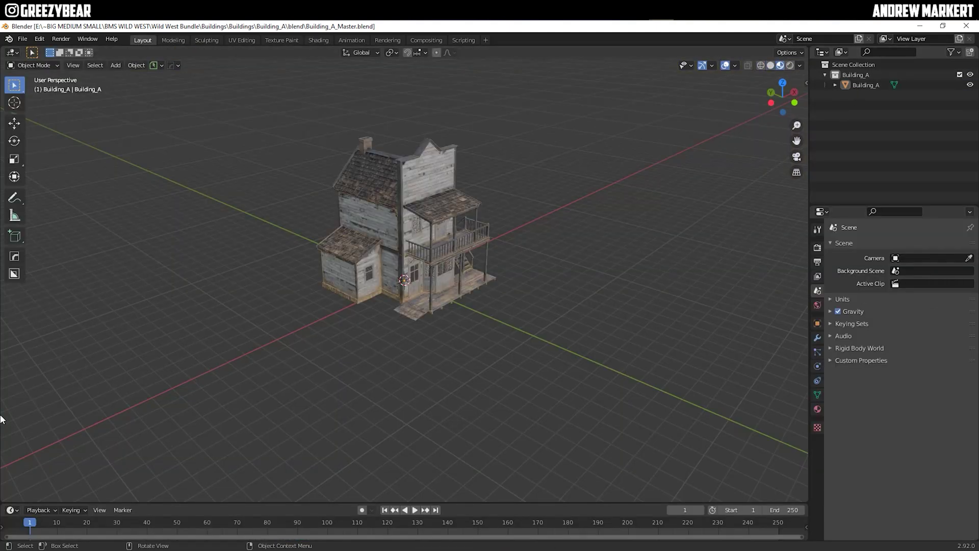
{"action": "left_click_drag", "start_coordinate": [41, 503], "coordinate": [41, 323]}
{"action": "left_click", "coordinate": [11, 329]}
{"action": "left_click", "coordinate": [27, 426]}
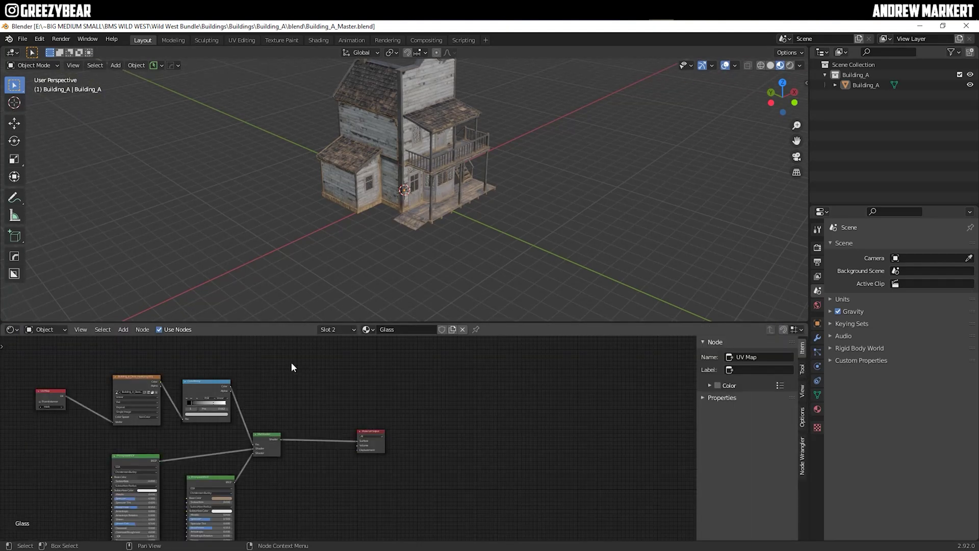
{"action": "left_click_drag", "start_coordinate": [301, 329], "coordinate": [301, 309]}
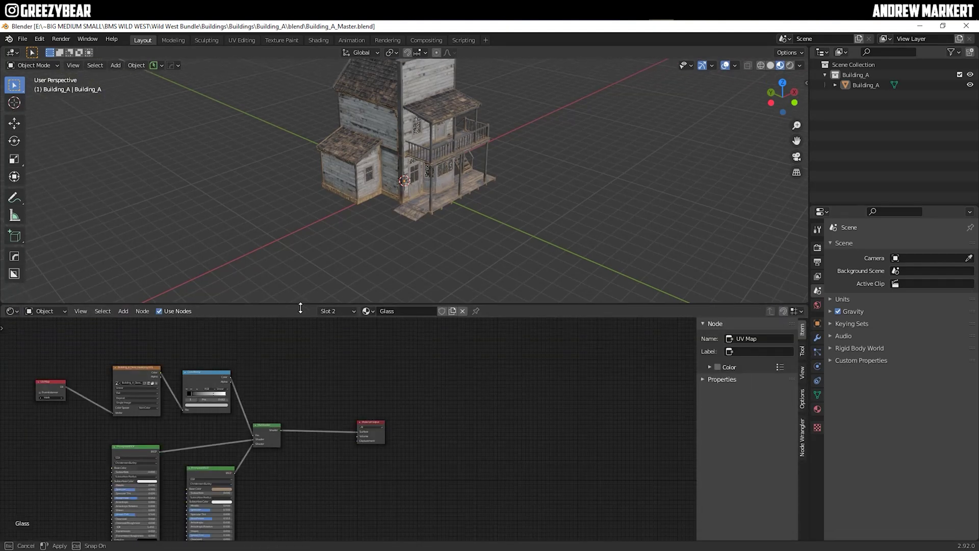
Step: Select the building, view it from the front, and show the Building_A material's node tree
{"action": "left_click", "coordinate": [414, 199]}
{"action": "middle_click_drag", "start_coordinate": [455, 171], "coordinate": [369, 209]}
{"action": "scroll", "coordinate": [369, 210], "scroll_direction": "up", "scroll_amount": 4}
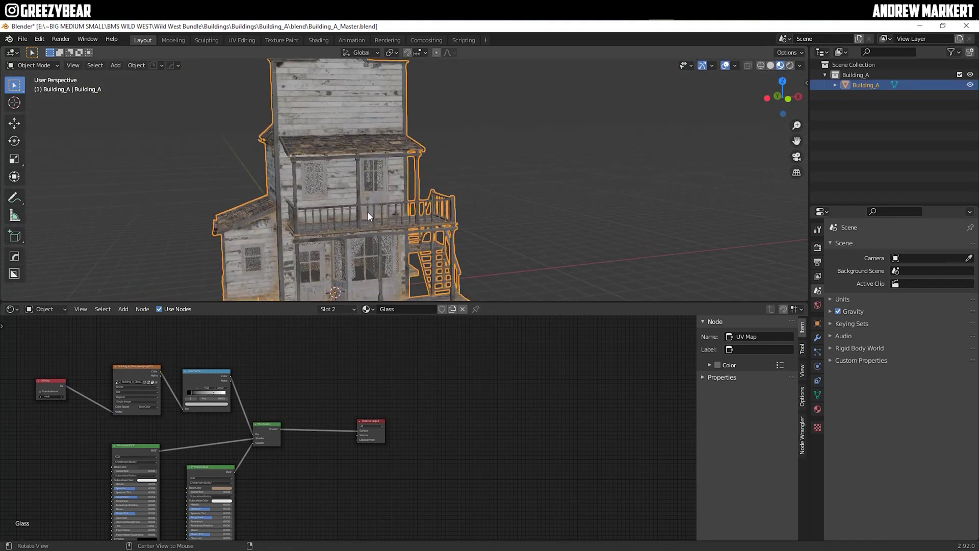
{"action": "left_click", "coordinate": [817, 409]}
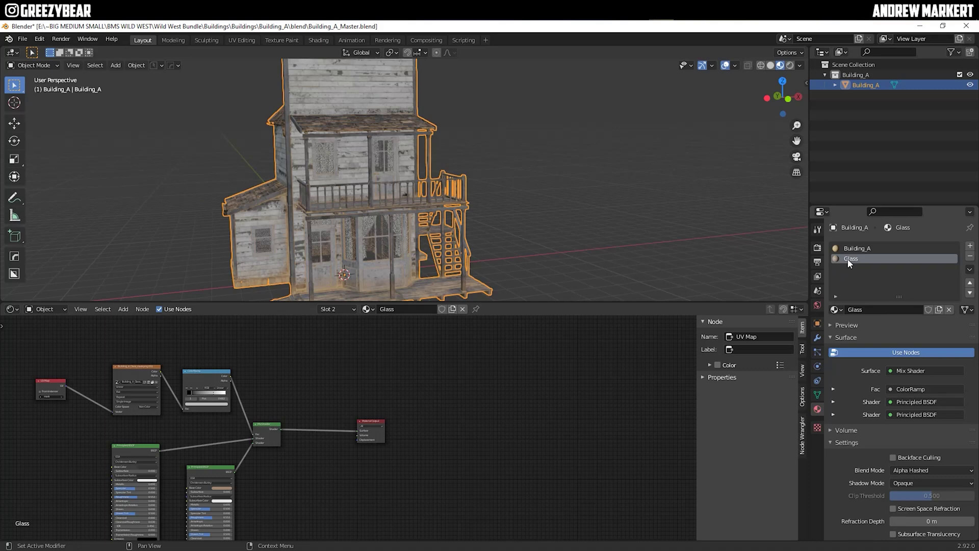
{"action": "left_click", "coordinate": [857, 249]}
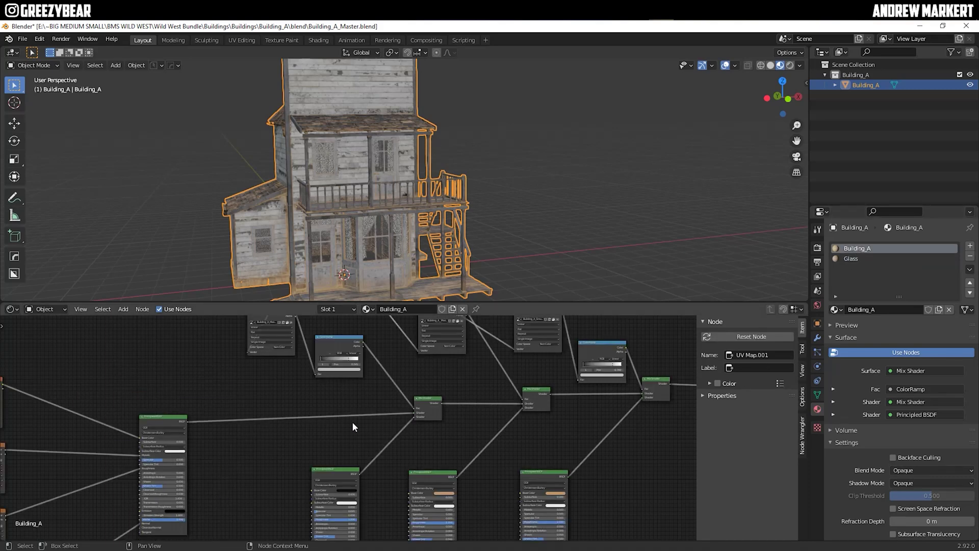
Step: Maximize the Shader Editor, frame the whole tree, and box-select the image texture, BSDF and normal map nodes
{"action": "key", "text": "ctrl+space"}
{"action": "scroll", "coordinate": [352, 421], "scroll_direction": "down", "scroll_amount": 3}
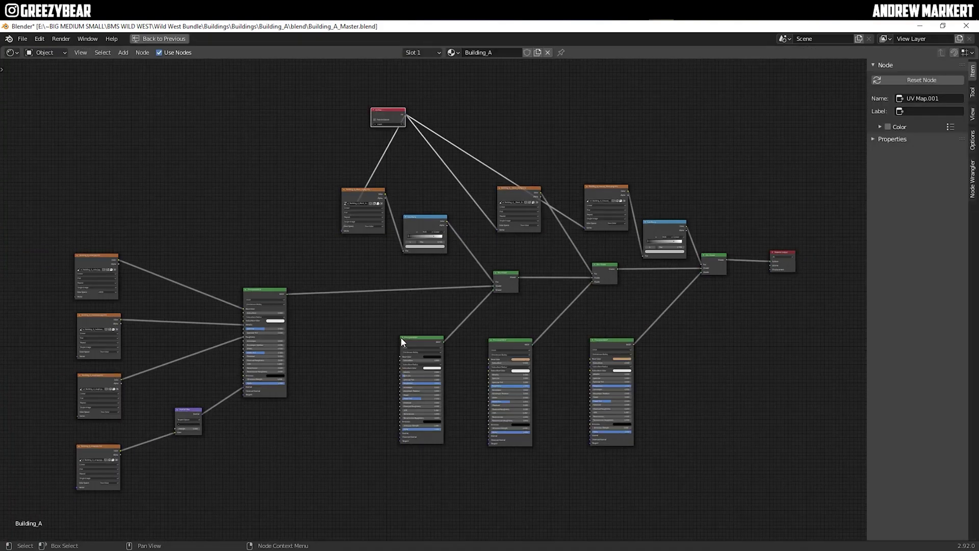
{"action": "middle_click_drag", "start_coordinate": [352, 359], "coordinate": [346, 368]}
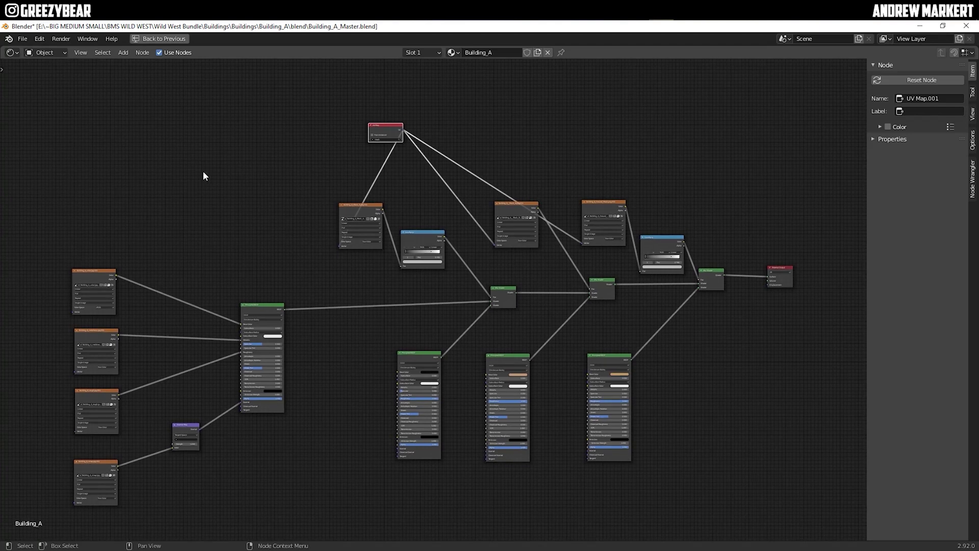
{"action": "left_click_drag", "start_coordinate": [37, 242], "coordinate": [310, 523]}
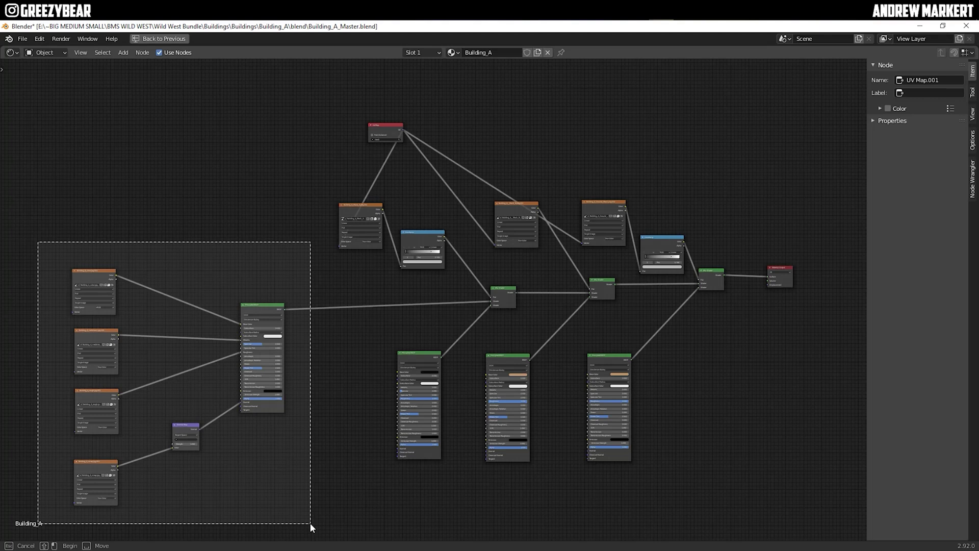
{"action": "left_click_drag", "start_coordinate": [310, 523], "coordinate": [309, 522]}
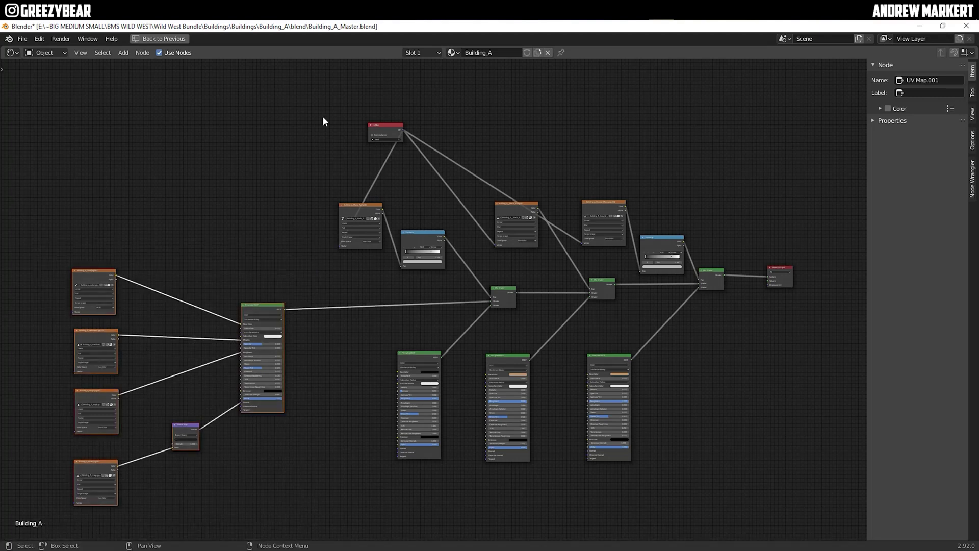
{"action": "left_click", "coordinate": [397, 123]}
Step: Move the UV Map node above the ColorRamp and shift the mask textures and ColorRamp left
{"action": "left_click_drag", "start_coordinate": [393, 121], "coordinate": [432, 198]}
{"action": "scroll", "coordinate": [457, 222], "scroll_direction": "up", "scroll_amount": 1}
{"action": "middle_click_drag", "start_coordinate": [457, 222], "coordinate": [318, 226]}
{"action": "left_click", "coordinate": [301, 227]}
{"action": "left_click_drag", "start_coordinate": [425, 193], "coordinate": [391, 195]}
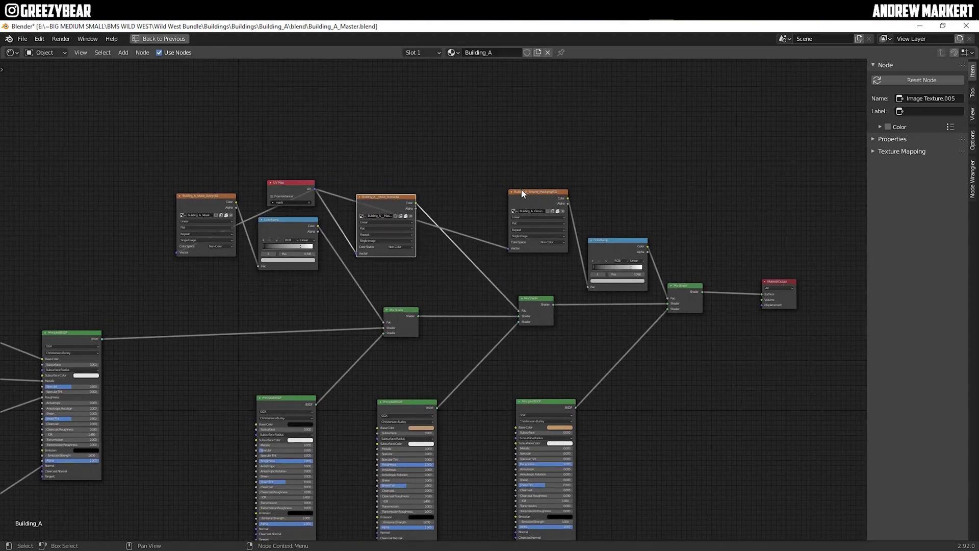
{"action": "left_click_drag", "start_coordinate": [525, 191], "coordinate": [463, 192]}
{"action": "left_click_drag", "start_coordinate": [604, 237], "coordinate": [552, 207]}
Step: Box-select the three lower Principled BSDF nodes in the rearranged tree
{"action": "scroll", "coordinate": [459, 285], "scroll_direction": "down", "scroll_amount": 1}
{"action": "middle_click_drag", "start_coordinate": [431, 324], "coordinate": [421, 273]}
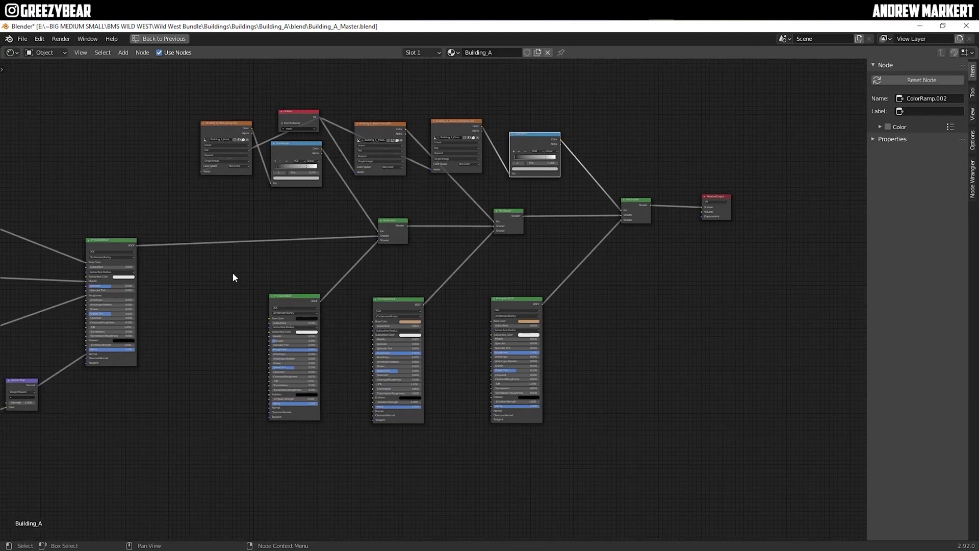
{"action": "left_click_drag", "start_coordinate": [234, 273], "coordinate": [586, 451]}
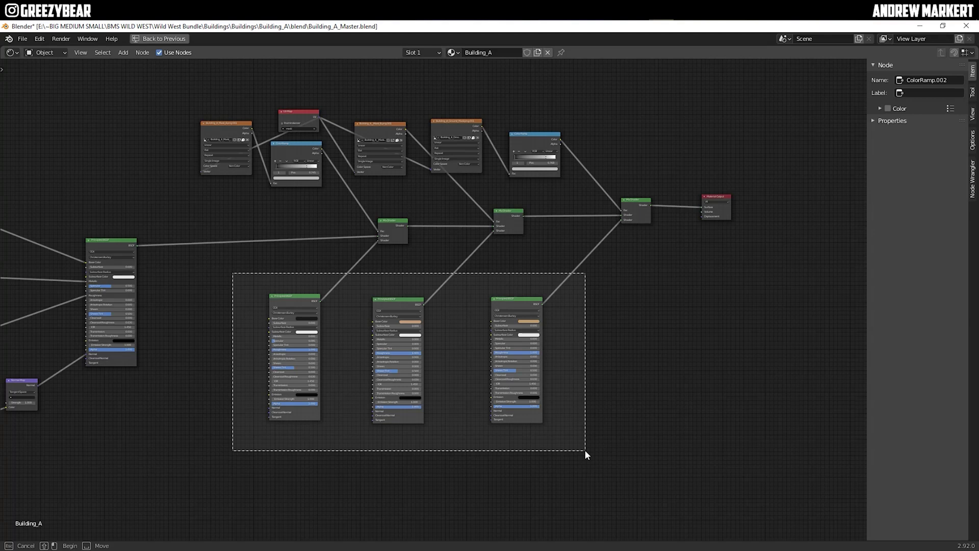
{"action": "left_click_drag", "start_coordinate": [585, 449], "coordinate": [585, 449]}
{"action": "middle_click_drag", "start_coordinate": [398, 197], "coordinate": [443, 321]}
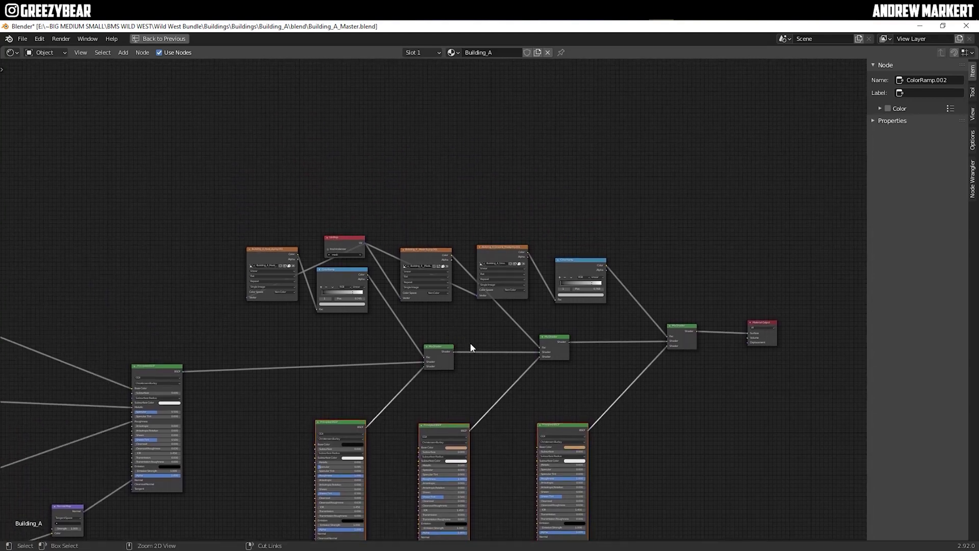
Step: Restore the normal layout with a taller 3D view showing the building's side
{"action": "key", "text": "ctrl+space"}
{"action": "left_click_drag", "start_coordinate": [522, 303], "coordinate": [526, 415]}
{"action": "middle_click_drag", "start_coordinate": [429, 268], "coordinate": [387, 265]}
{"action": "left_click", "coordinate": [550, 200]}
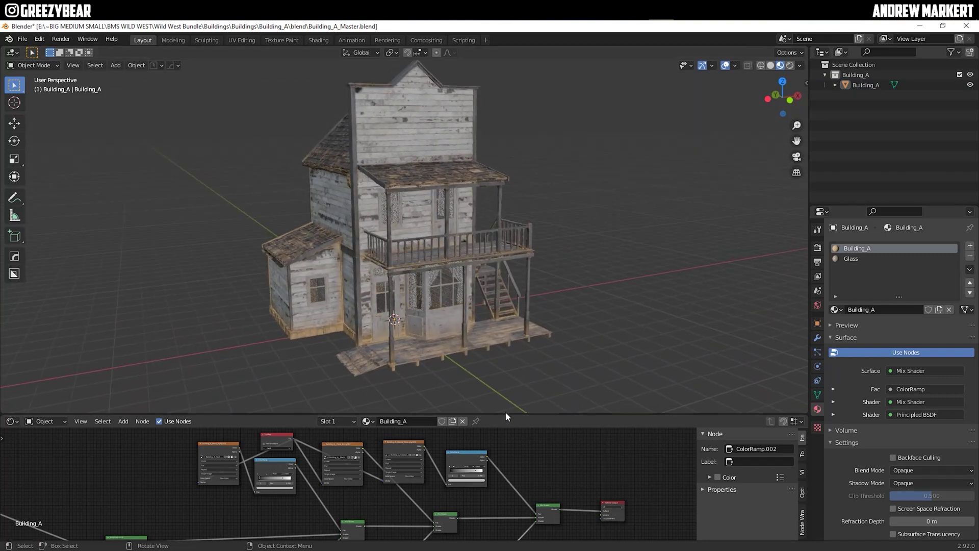
Step: Enlarge the node editor and drag the first ColorRamp stop to 0.291
{"action": "left_click_drag", "start_coordinate": [509, 418], "coordinate": [497, 326]}
{"action": "middle_click_drag", "start_coordinate": [327, 388], "coordinate": [245, 485], "text": "ctrl"}
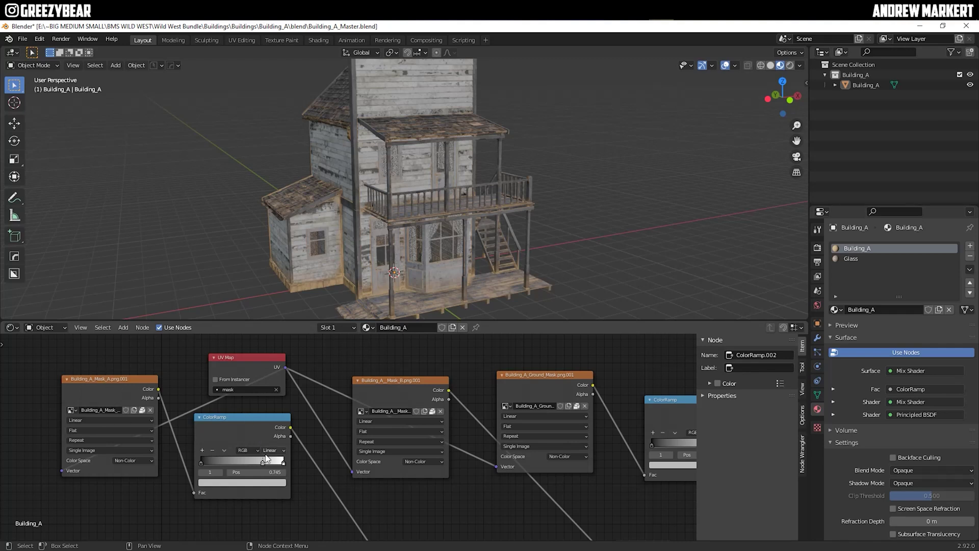
{"action": "left_click_drag", "start_coordinate": [263, 460], "coordinate": [223, 461]}
Step: Orbit and zoom around the building to inspect the changed weathering on the facade
{"action": "middle_click_drag", "start_coordinate": [361, 228], "coordinate": [426, 254]}
{"action": "scroll", "coordinate": [425, 254], "scroll_direction": "up", "scroll_amount": 5}
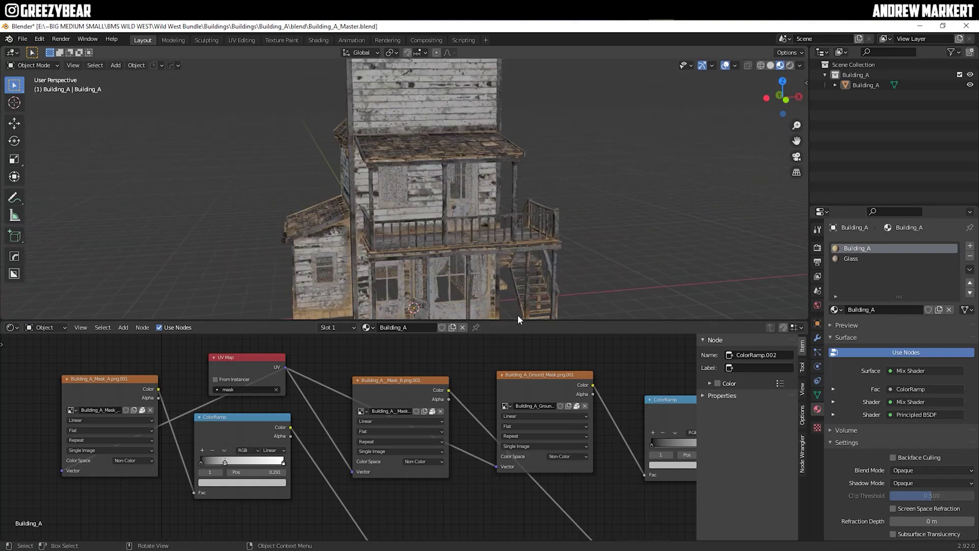
{"action": "left_click_drag", "start_coordinate": [519, 327], "coordinate": [519, 435]}
{"action": "middle_click_drag", "start_coordinate": [475, 357], "coordinate": [332, 316]}
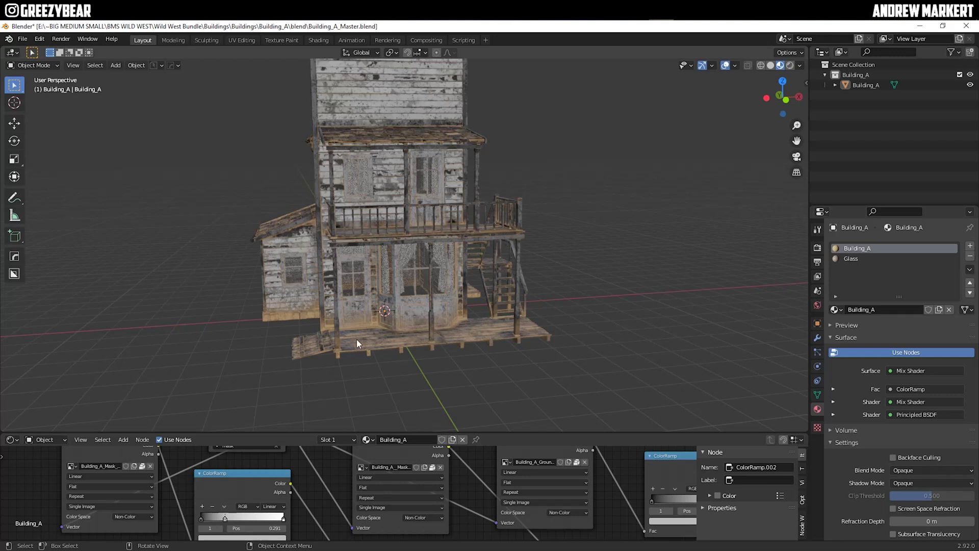
{"action": "mouse_move", "coordinate": [411, 339]}
{"action": "middle_mouse_down"}
{"action": "mouse_move", "coordinate": [440, 341]}
{"action": "mouse_move", "coordinate": [397, 332]}
{"action": "middle_mouse_up"}
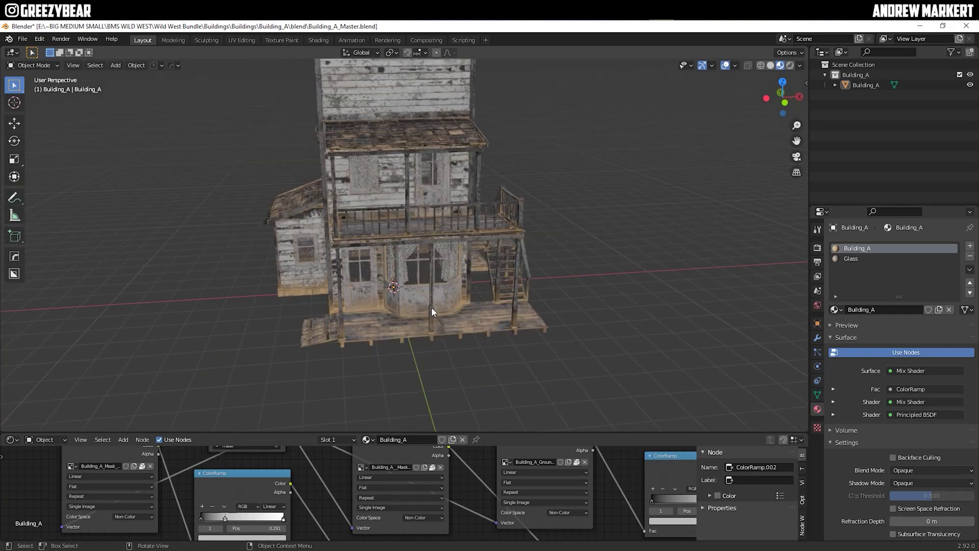
{"action": "middle_click_drag", "start_coordinate": [445, 301], "coordinate": [444, 336]}
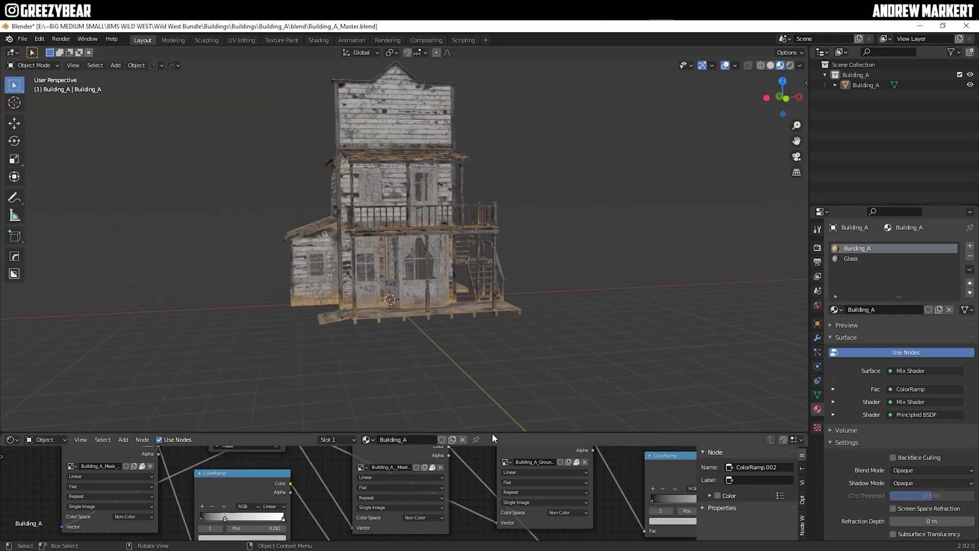
{"action": "left_click_drag", "start_coordinate": [492, 433], "coordinate": [482, 333]}
Step: Slide the ground-mask ColorRamp's right stop from 0.559 up to about 0.755, orbiting to check the grime
{"action": "middle_click_drag", "start_coordinate": [610, 413], "coordinate": [447, 403]}
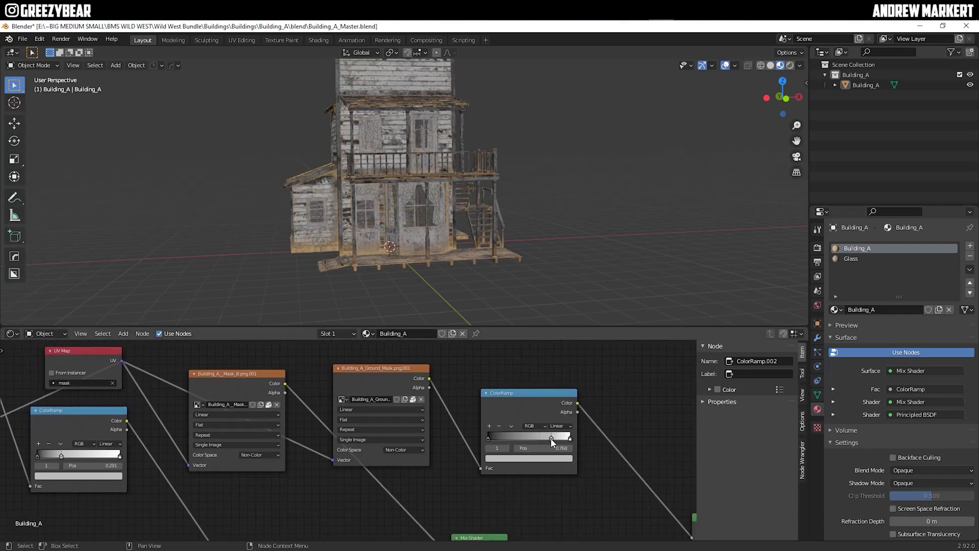
{"action": "left_click_drag", "start_coordinate": [552, 438], "coordinate": [513, 438]}
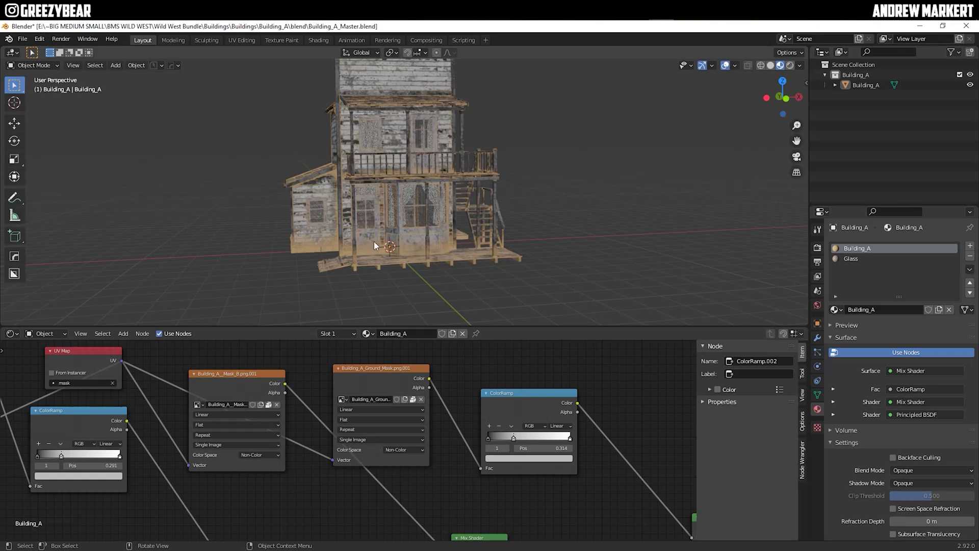
{"action": "middle_click_drag", "start_coordinate": [454, 208], "coordinate": [538, 226]}
{"action": "middle_click_drag", "start_coordinate": [370, 208], "coordinate": [357, 130]}
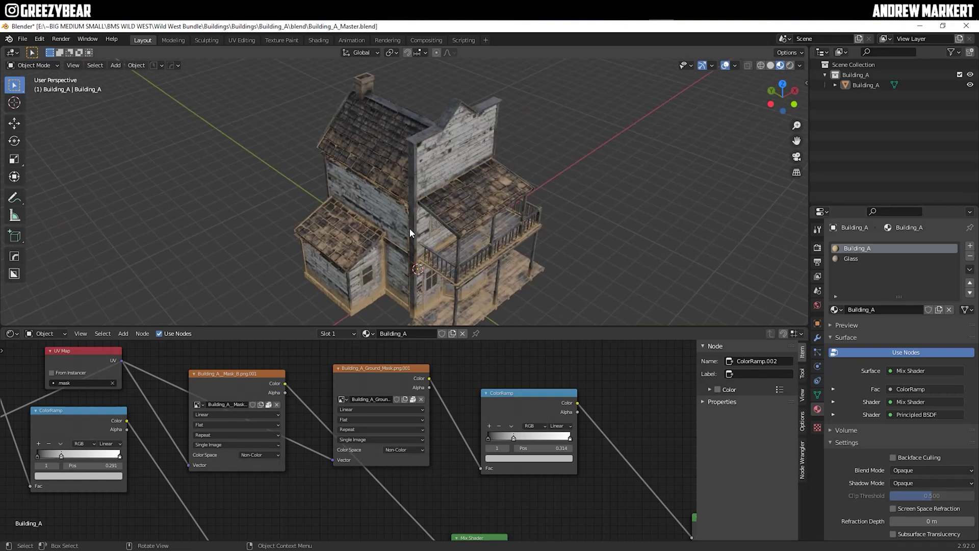
{"action": "middle_click_drag", "start_coordinate": [426, 232], "coordinate": [449, 242]}
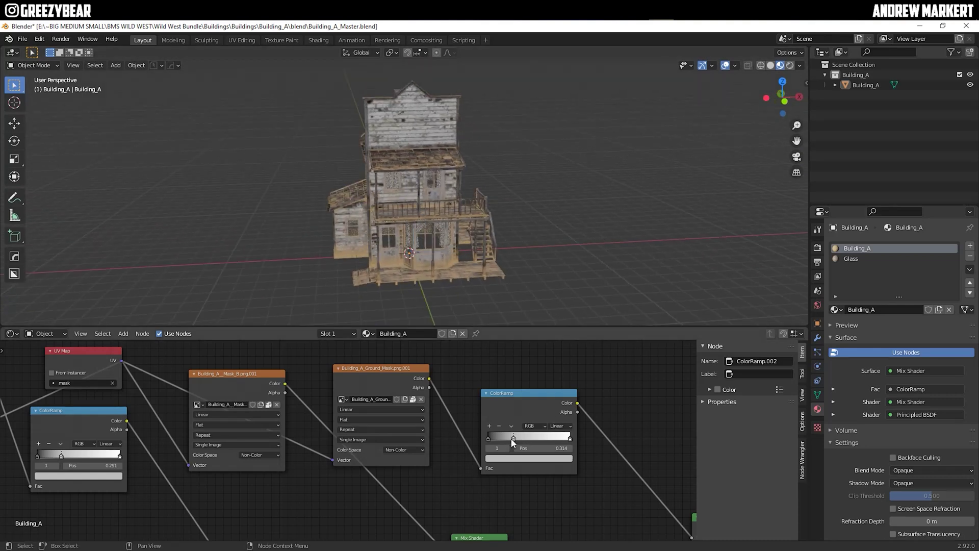
{"action": "left_click_drag", "start_coordinate": [520, 440], "coordinate": [550, 441]}
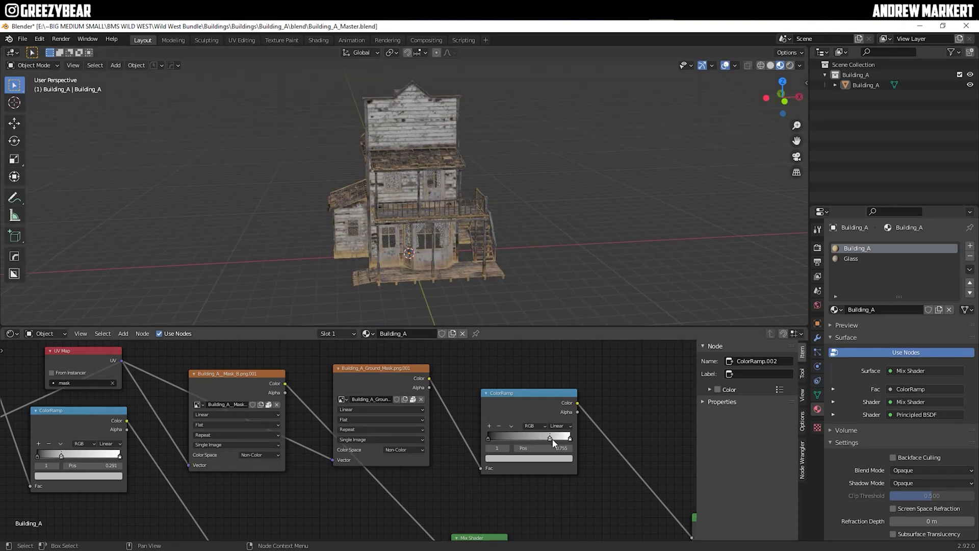
{"action": "middle_click_drag", "start_coordinate": [305, 184], "coordinate": [430, 280]}
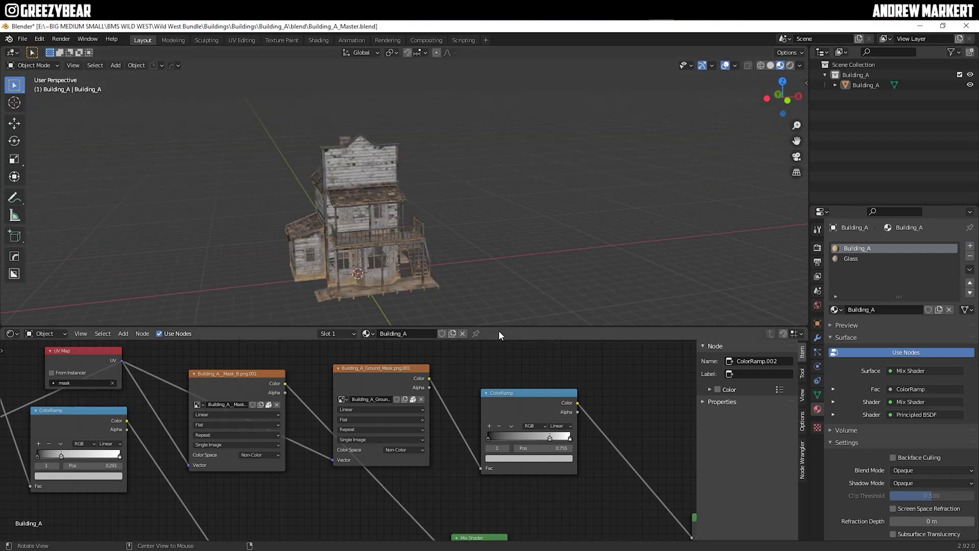
{"action": "left_click_drag", "start_coordinate": [503, 327], "coordinate": [479, 360]}
Step: Shift the middle Principled BSDF's base colour toward a darker red
{"action": "middle_click_drag", "start_coordinate": [422, 495], "coordinate": [434, 303]}
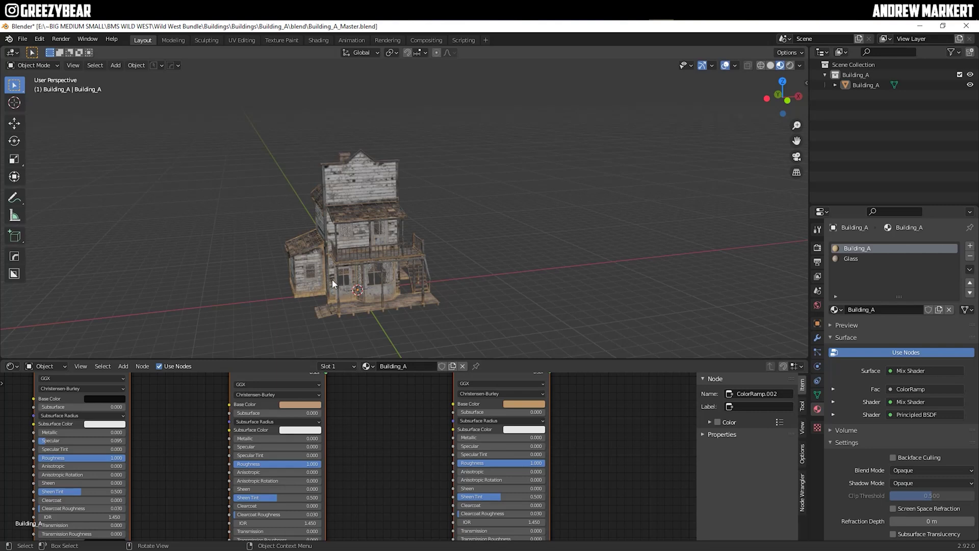
{"action": "left_click", "coordinate": [302, 404]}
{"action": "left_click_drag", "start_coordinate": [308, 331], "coordinate": [310, 337]}
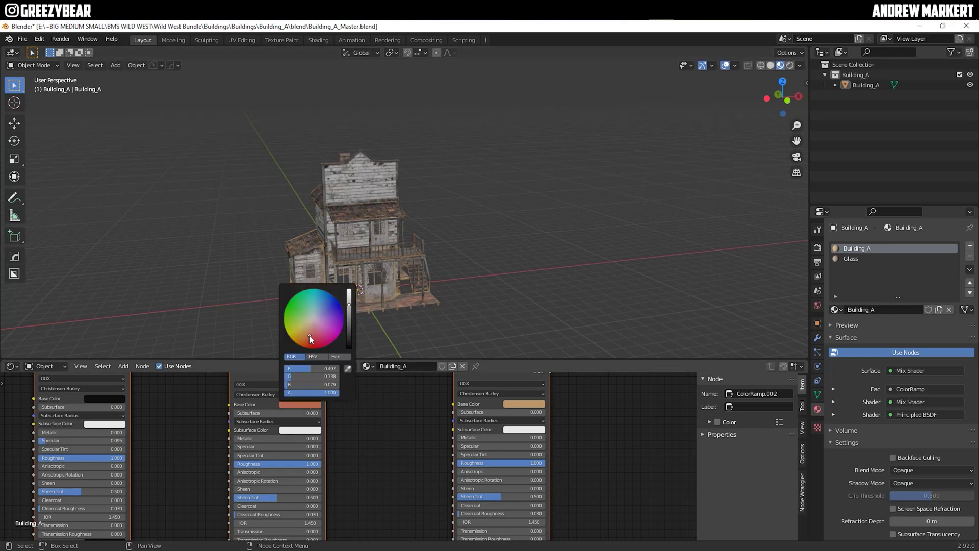
{"action": "scroll", "coordinate": [310, 337], "scroll_direction": "down", "scroll_amount": 4}
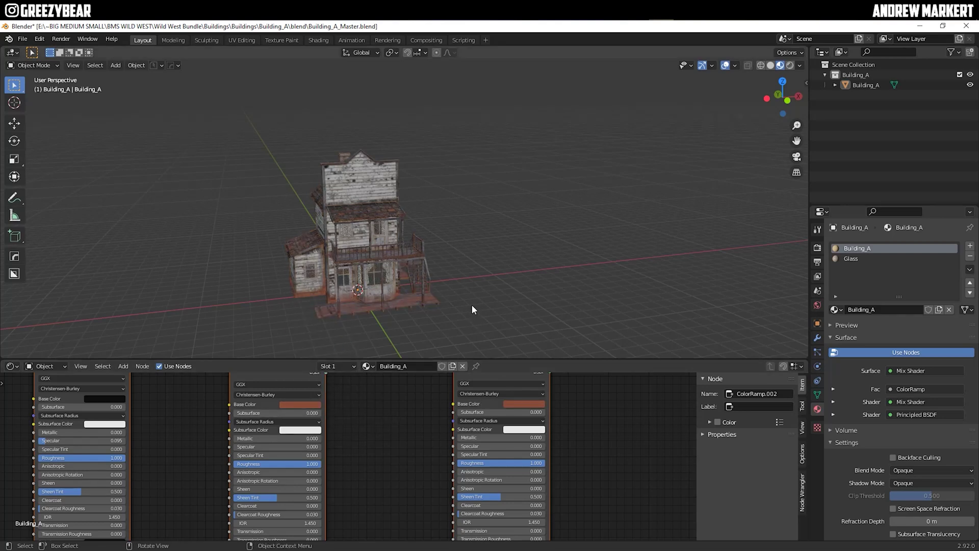
Step: Give the right Principled BSDF the same darker red base colour, orbiting to compare the rust
{"action": "middle_click_drag", "start_coordinate": [472, 304], "coordinate": [293, 250]}
{"action": "scroll", "coordinate": [460, 295], "scroll_direction": "up", "scroll_amount": 6}
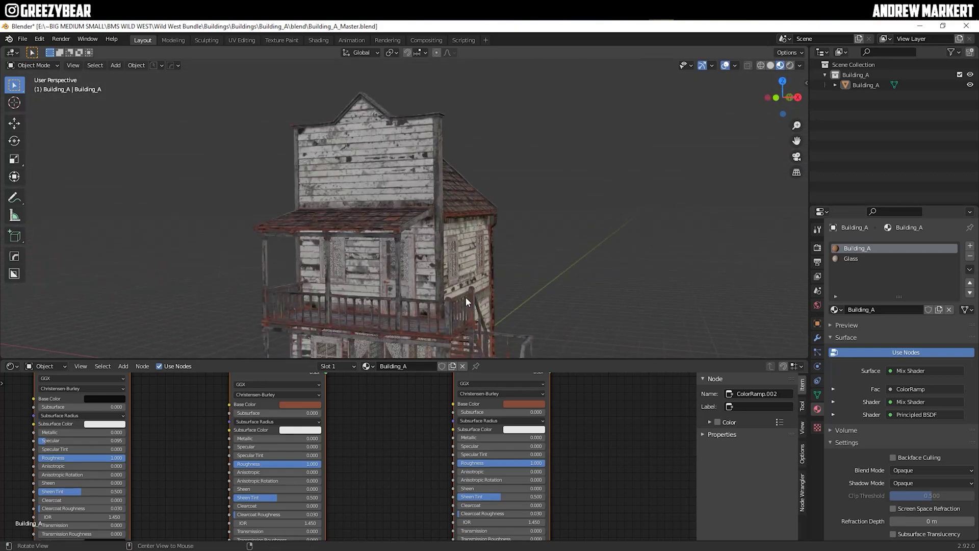
{"action": "middle_click_drag", "start_coordinate": [409, 262], "coordinate": [434, 301]}
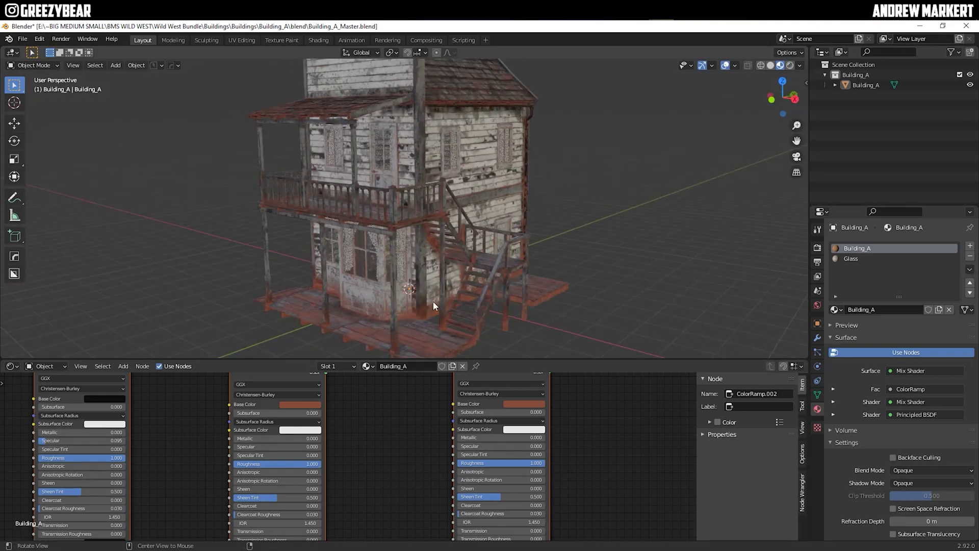
{"action": "left_click", "coordinate": [526, 403]}
{"action": "scroll", "coordinate": [538, 324], "scroll_direction": "down", "scroll_amount": 4}
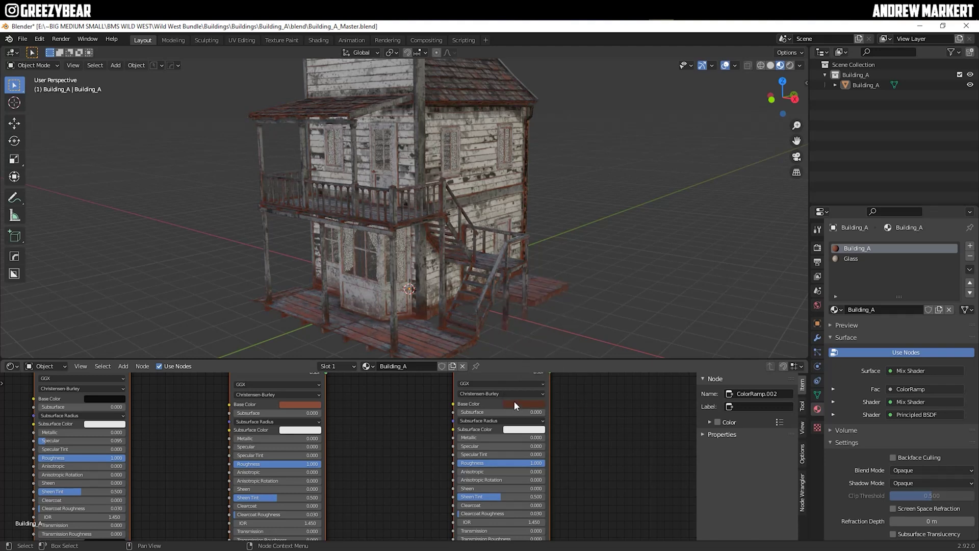
{"action": "key", "text": "ctrl+z"}
{"action": "middle_click_drag", "start_coordinate": [175, 280], "coordinate": [394, 272]}
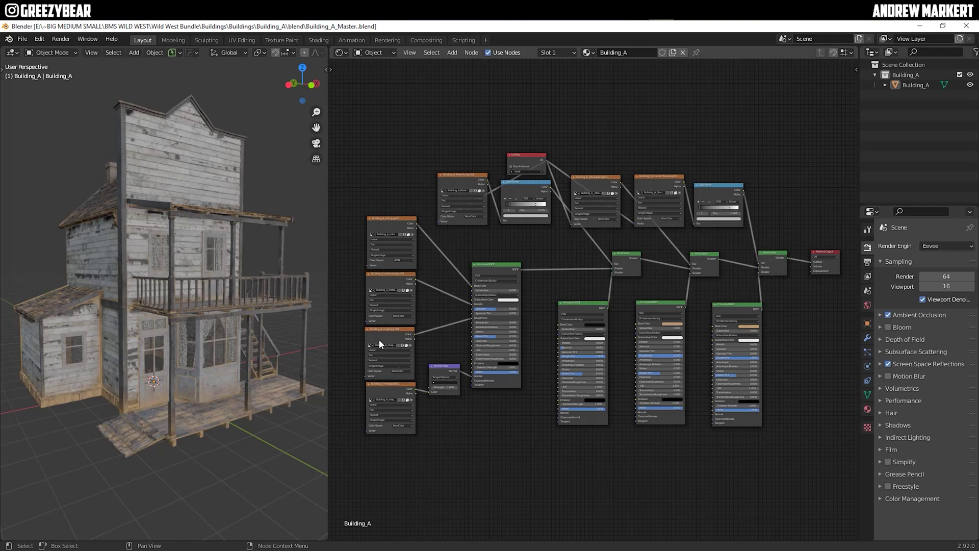
Step: Pan and zoom onto the Building_A_color texture, mask texture and first Principled BSDF nodes
{"action": "middle_click_drag", "start_coordinate": [378, 336], "coordinate": [451, 217]}
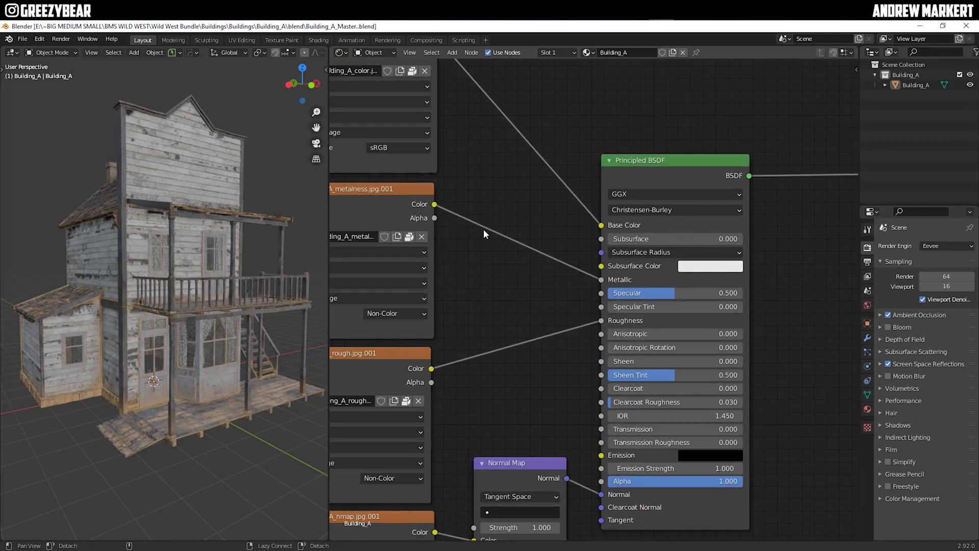
{"action": "scroll", "coordinate": [552, 240], "scroll_direction": "down", "scroll_amount": 3}
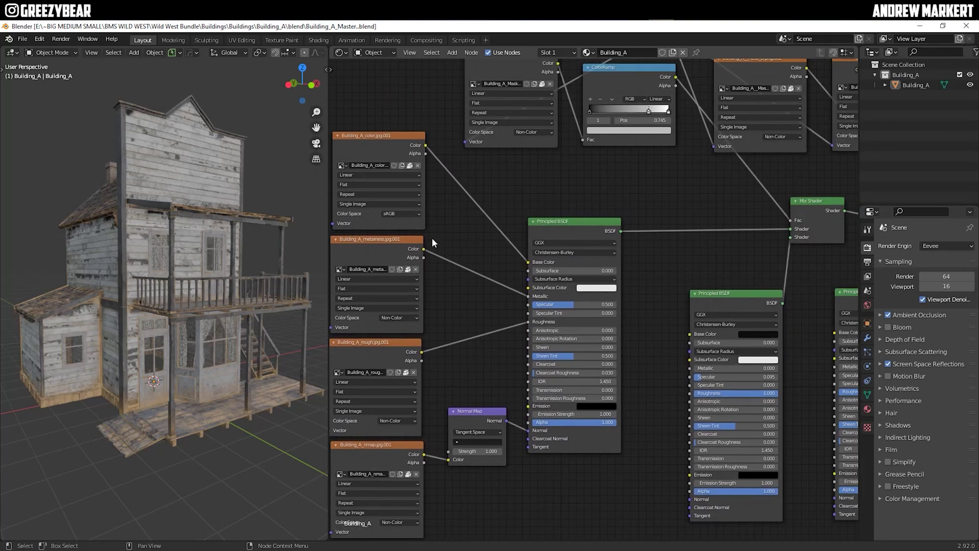
{"action": "middle_click_drag", "start_coordinate": [350, 200], "coordinate": [415, 265]}
{"action": "scroll", "coordinate": [415, 264], "scroll_direction": "up", "scroll_amount": 2}
{"action": "scroll", "coordinate": [412, 257], "scroll_direction": "up", "scroll_amount": 1}
{"action": "middle_click_drag", "start_coordinate": [367, 214], "coordinate": [409, 276]}
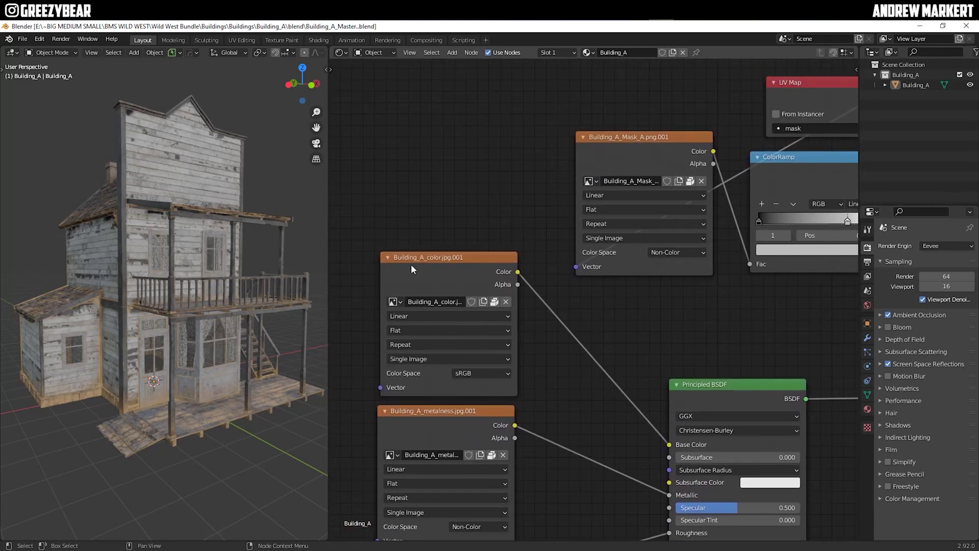
Step: Replace the colour texture's image with Building_B_color.jpg from Building_B\multitextures
{"action": "left_click", "coordinate": [506, 301]}
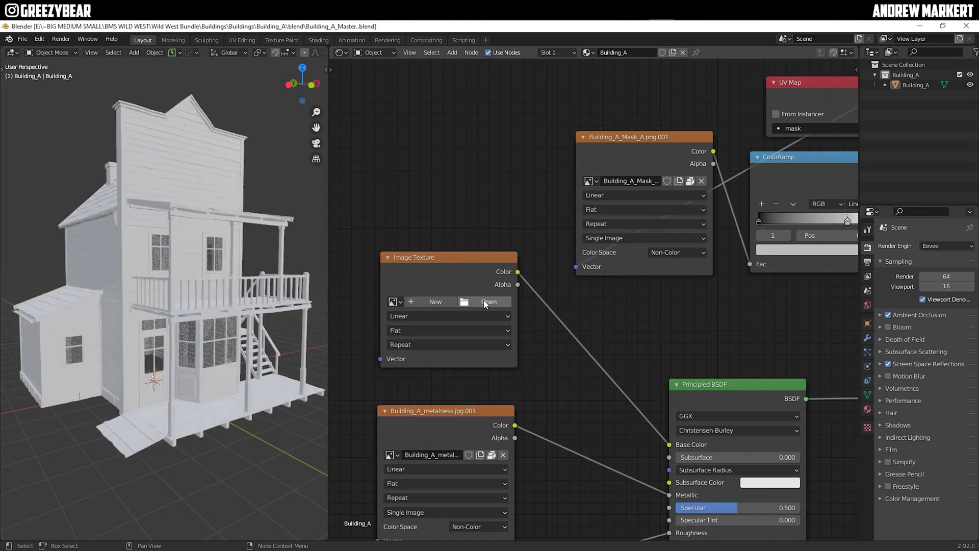
{"action": "left_click", "coordinate": [483, 301]}
{"action": "left_click", "coordinate": [360, 146]}
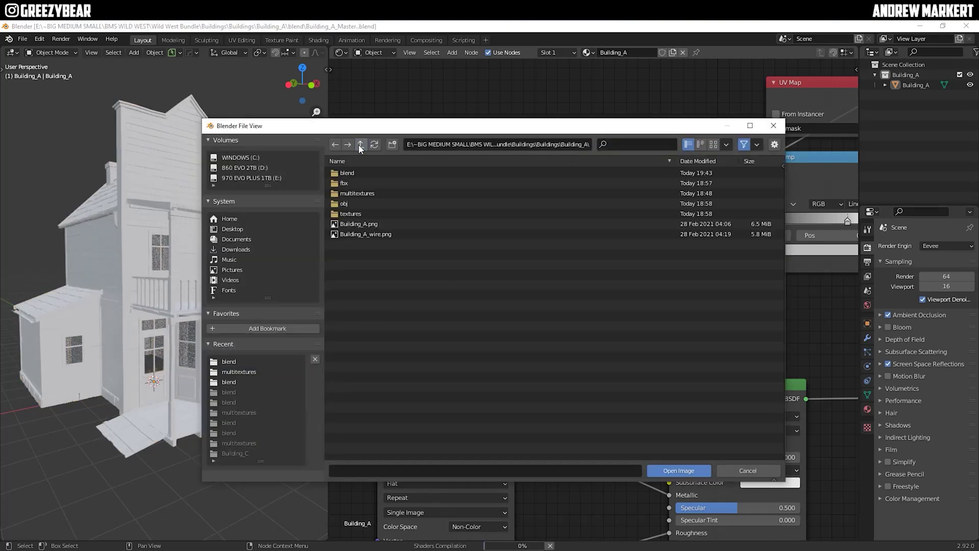
{"action": "left_click", "coordinate": [361, 145]}
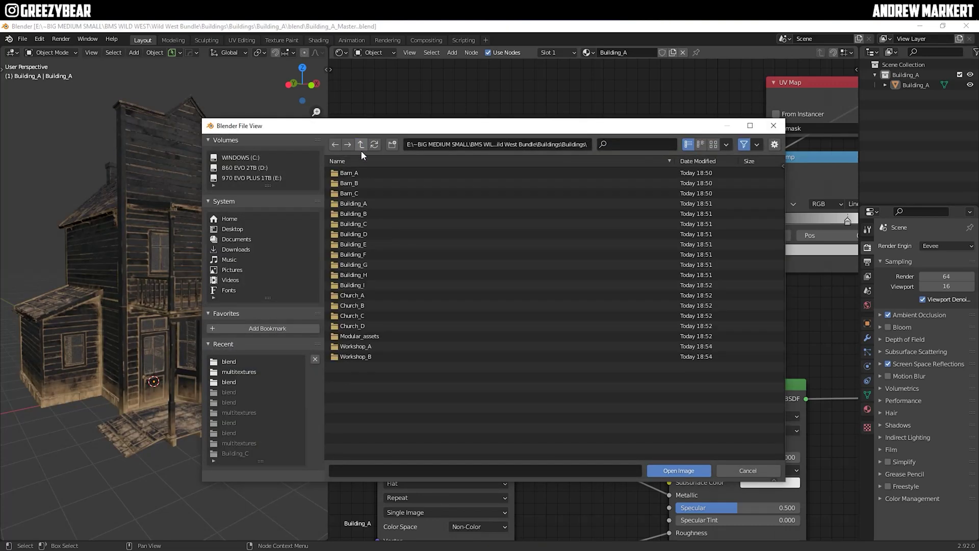
{"action": "left_click", "coordinate": [350, 217]}
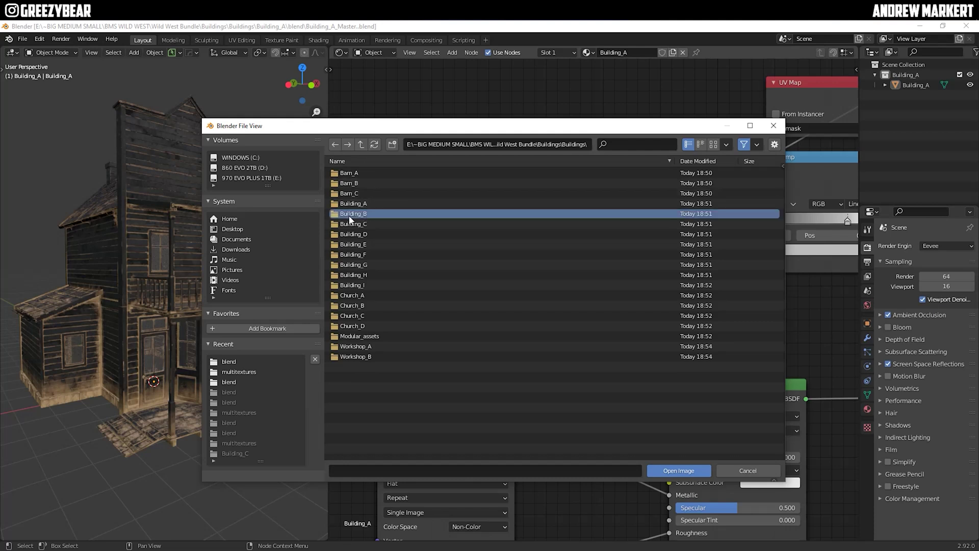
{"action": "double_click", "coordinate": [350, 218]}
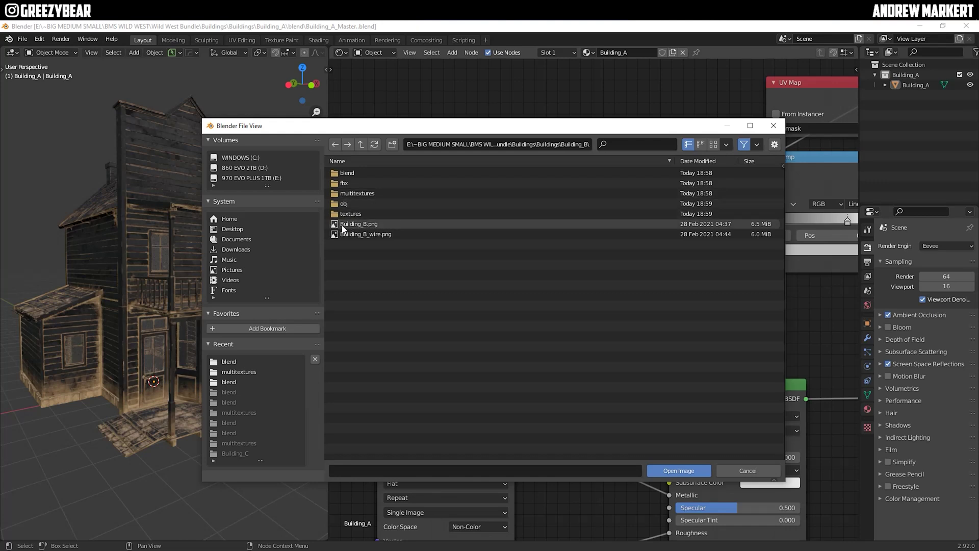
{"action": "double_click", "coordinate": [365, 194]}
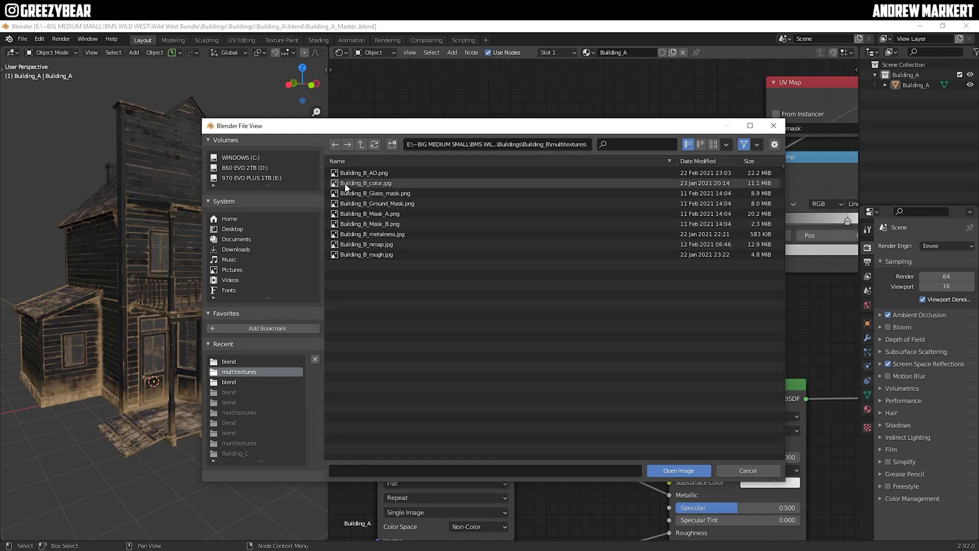
{"action": "left_click", "coordinate": [375, 184]}
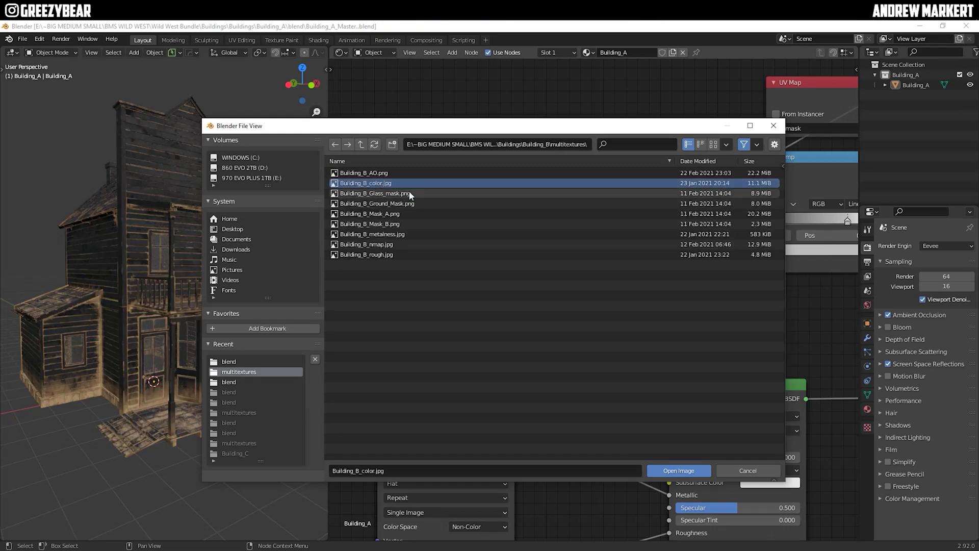
{"action": "left_click", "coordinate": [692, 471]}
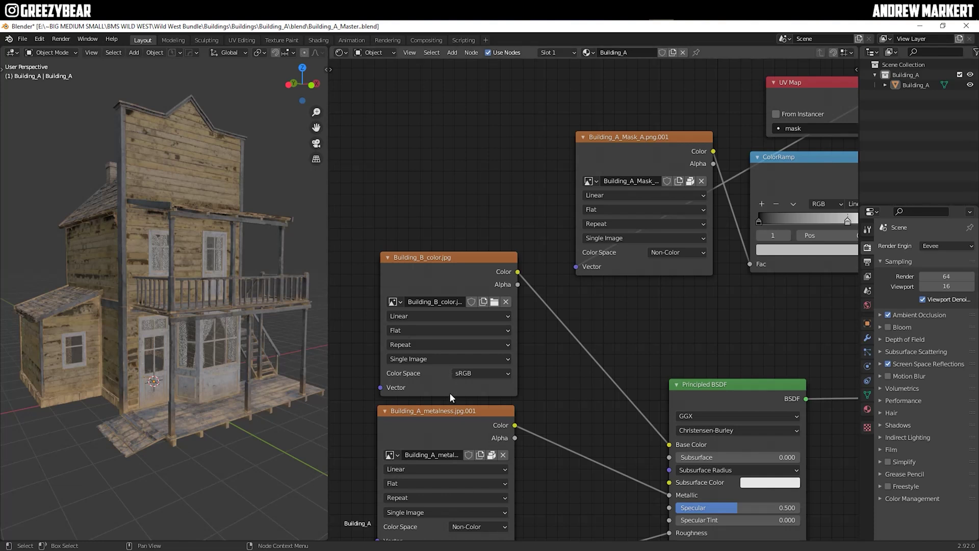
Step: Load Building_B_metalness.jpg from Building_B\multitextures into the metalness node as Non-Color
{"action": "middle_click_drag", "start_coordinate": [443, 428], "coordinate": [429, 238]}
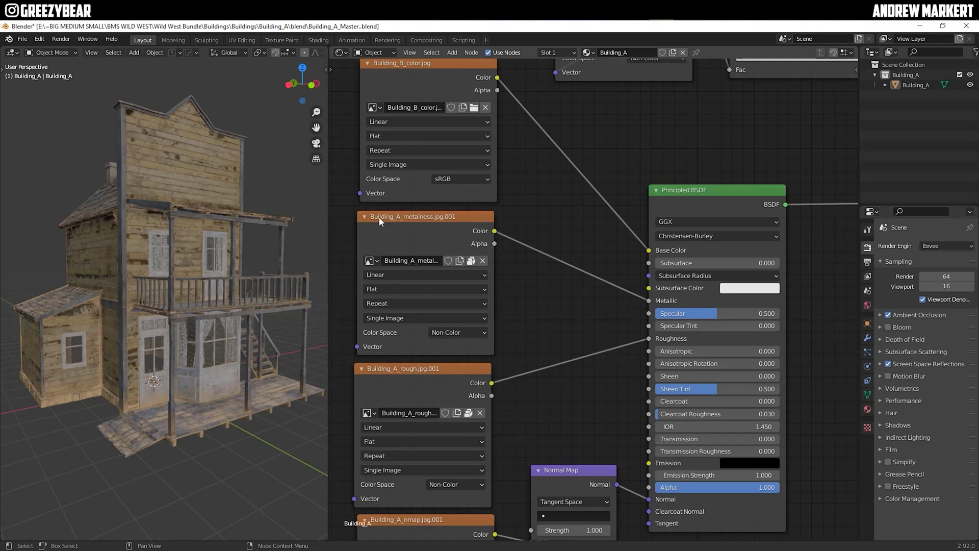
{"action": "left_click", "coordinate": [482, 261]}
{"action": "left_click", "coordinate": [473, 262]}
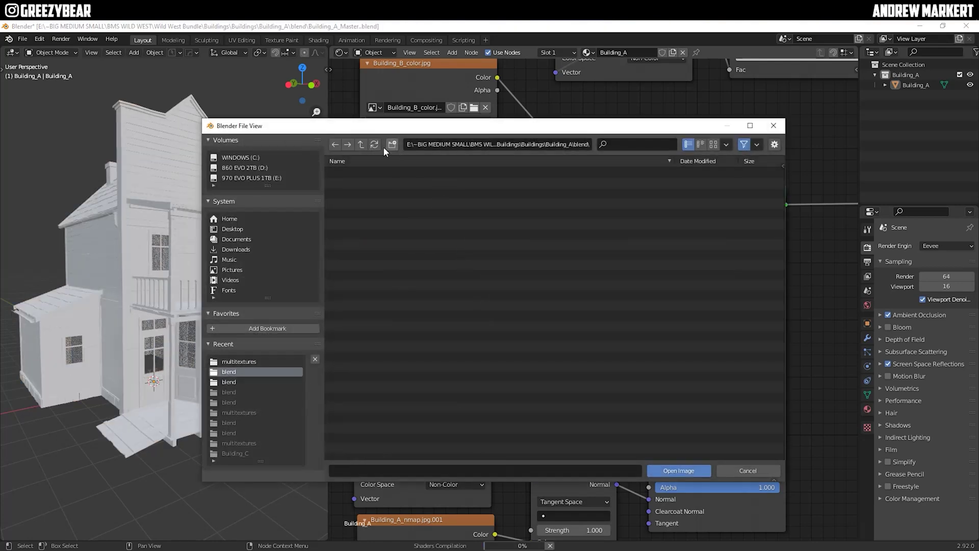
{"action": "left_click", "coordinate": [362, 144]}
{"action": "left_click", "coordinate": [362, 145]}
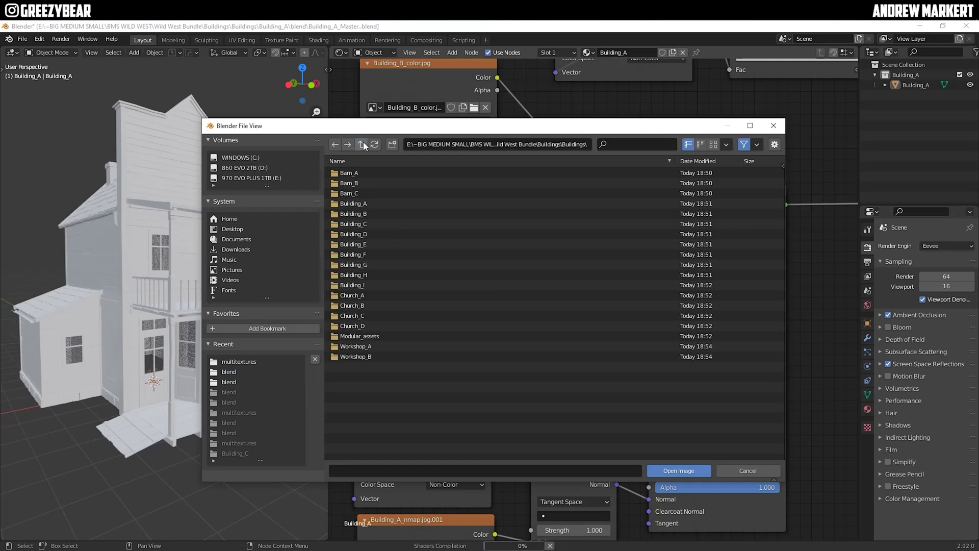
{"action": "left_click", "coordinate": [358, 215]}
{"action": "double_click", "coordinate": [358, 215]}
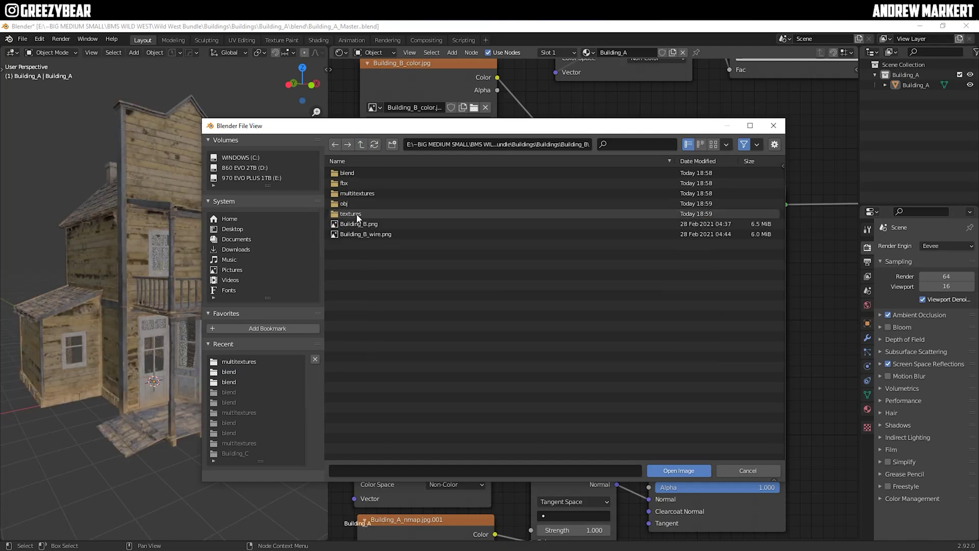
{"action": "double_click", "coordinate": [375, 193]}
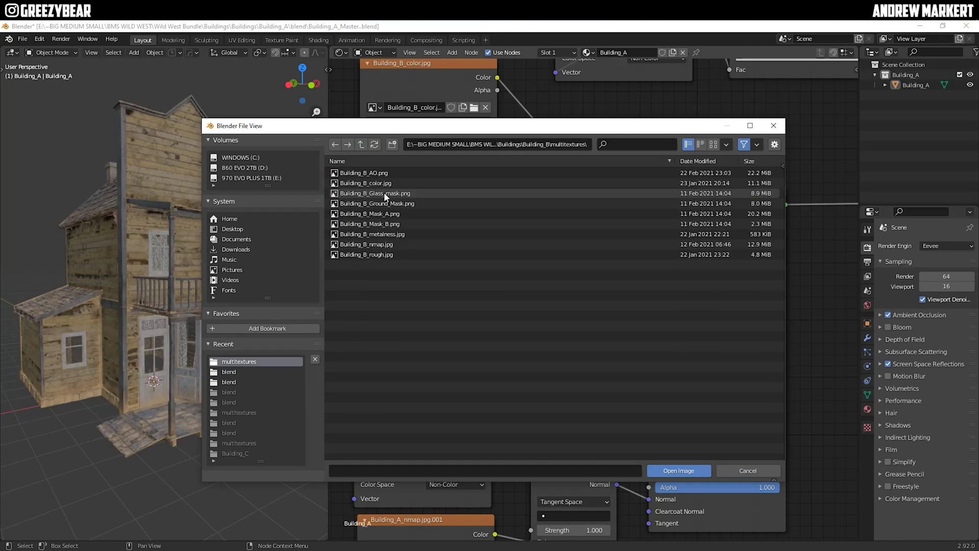
{"action": "left_click", "coordinate": [510, 234]}
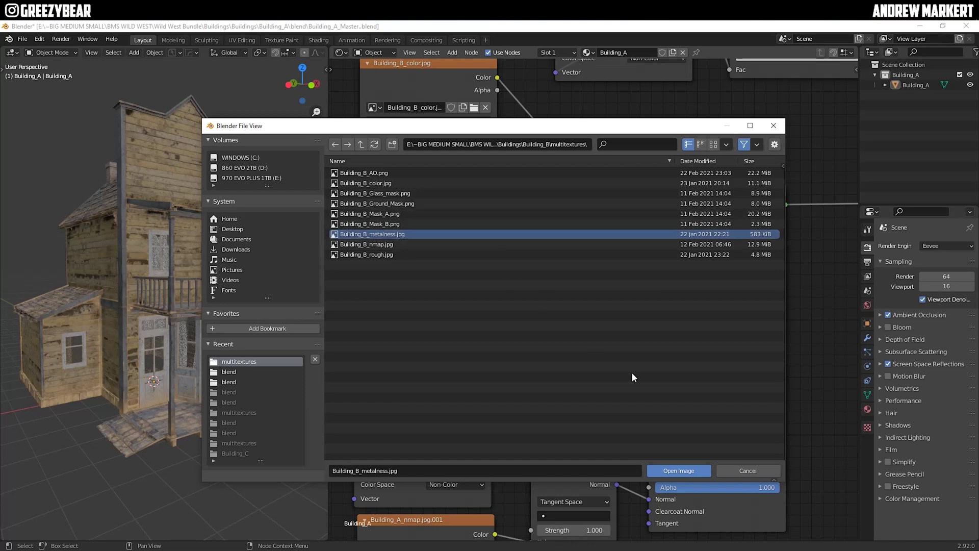
{"action": "left_click", "coordinate": [666, 469]}
{"action": "left_click", "coordinate": [449, 334]}
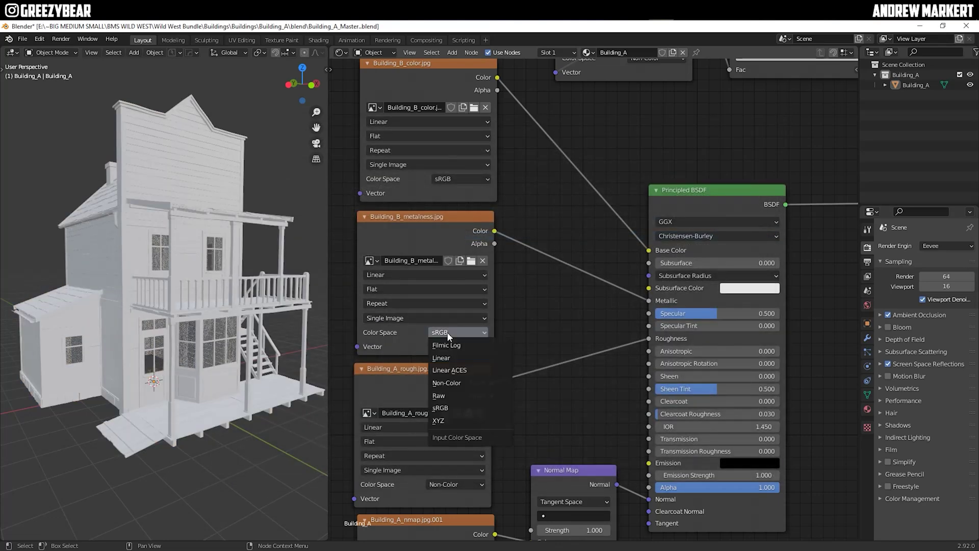
{"action": "left_click", "coordinate": [469, 383]}
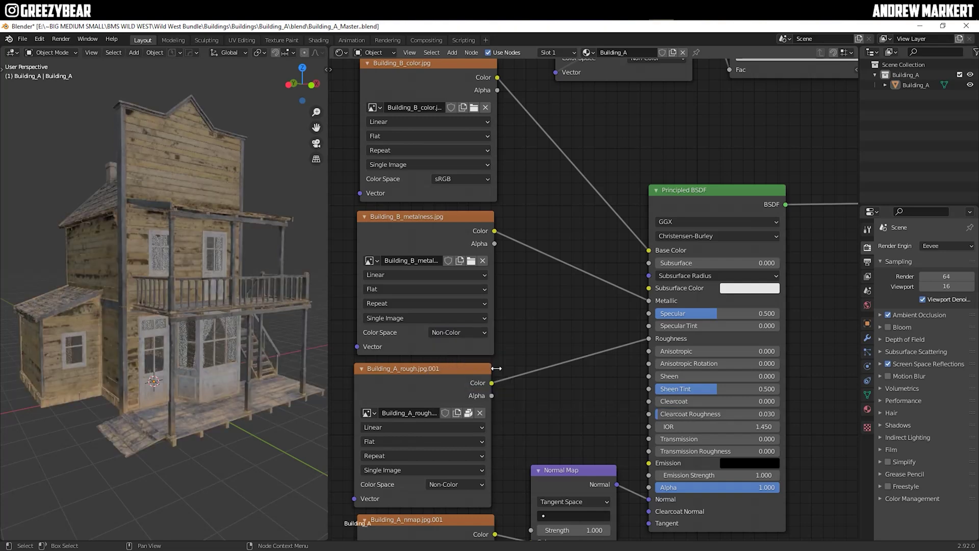
Step: Swap the roughness node's image for Building_B_rough.jpg from Building_B\multitextures, set to Non-Color
{"action": "left_click", "coordinate": [481, 413]}
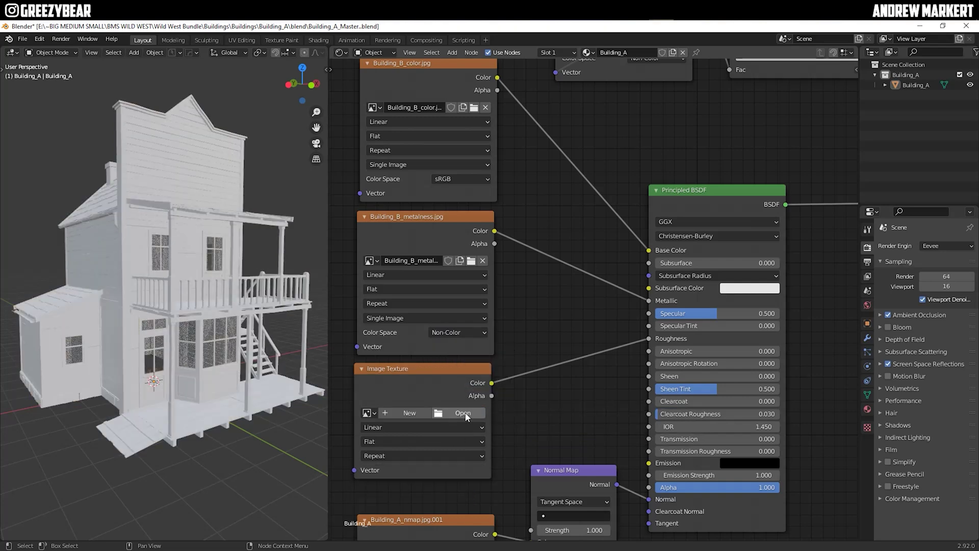
{"action": "left_click", "coordinate": [463, 413]}
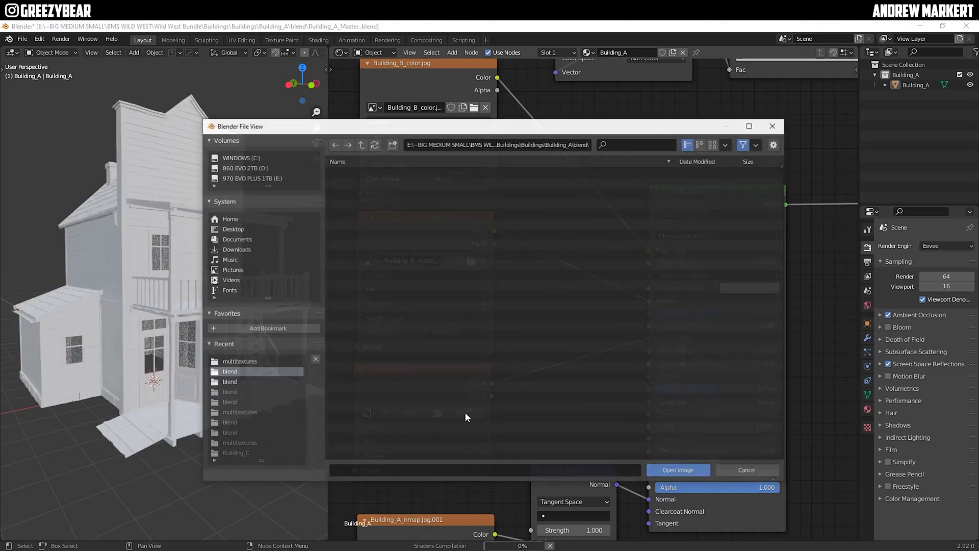
{"action": "left_click", "coordinate": [360, 145]}
{"action": "left_click", "coordinate": [360, 146]}
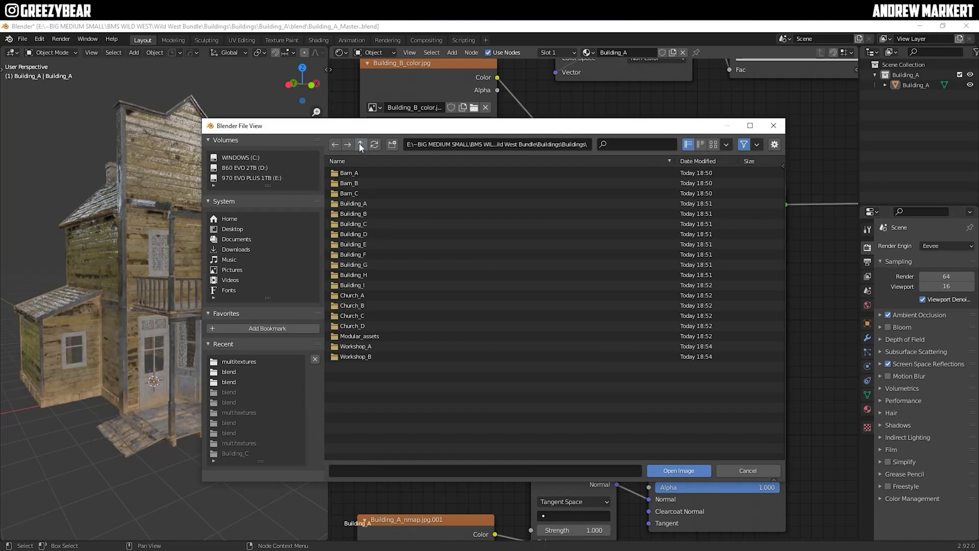
{"action": "double_click", "coordinate": [357, 214]}
{"action": "left_click", "coordinate": [365, 196]}
{"action": "double_click", "coordinate": [366, 197]}
{"action": "double_click", "coordinate": [373, 255]}
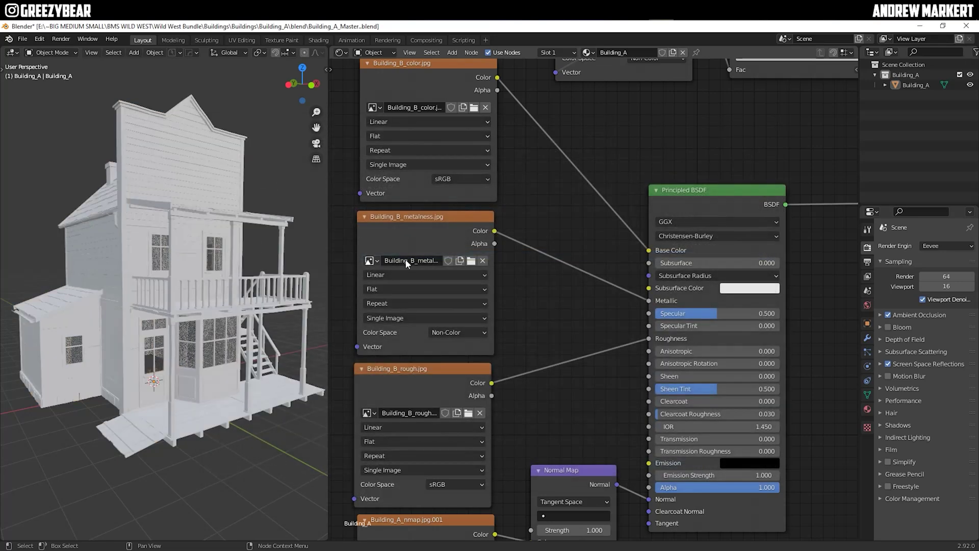
{"action": "left_click", "coordinate": [449, 482]}
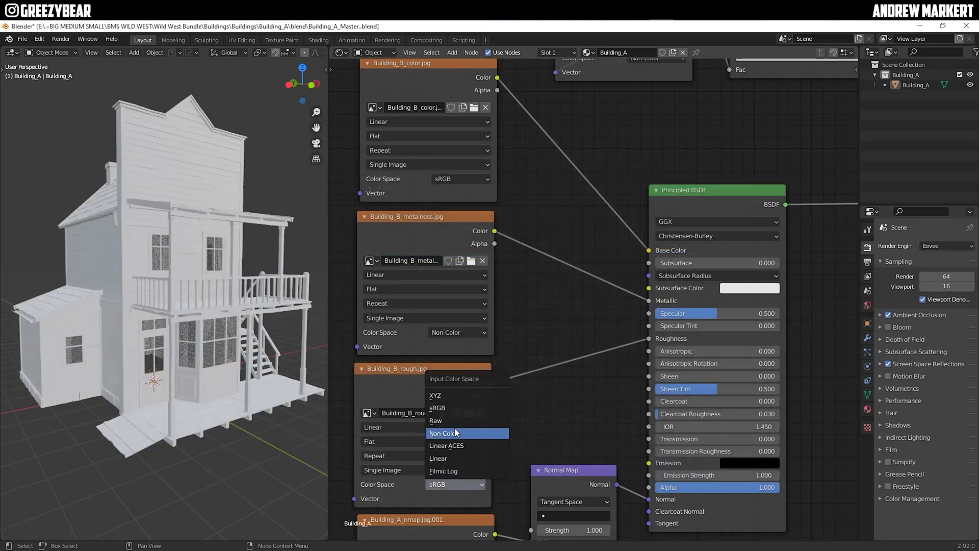
{"action": "key", "text": "Return"}
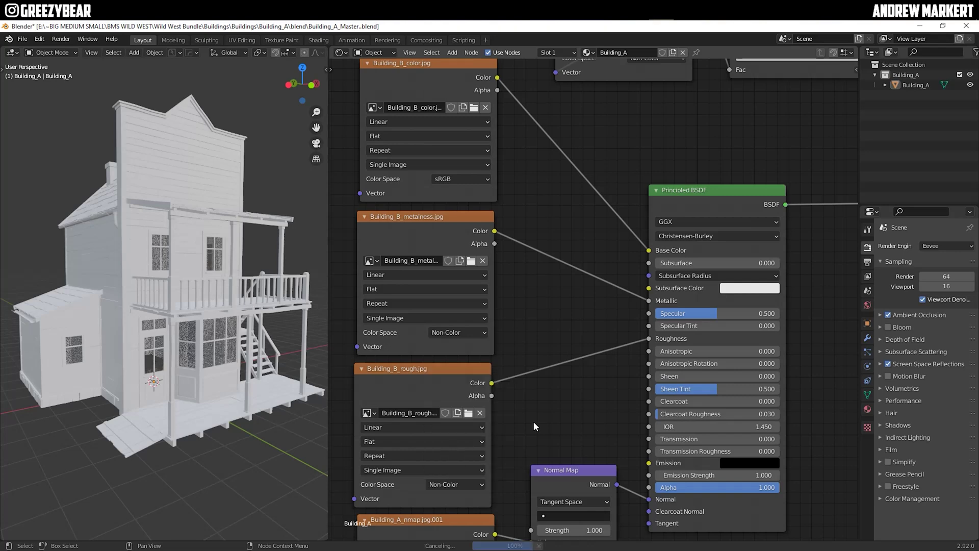
Step: Swap the normal map image node's texture for Building_B_nmap.jpg from Building_B\multitextures
{"action": "middle_click_drag", "start_coordinate": [509, 436], "coordinate": [509, 231]}
{"action": "left_click", "coordinate": [480, 363]}
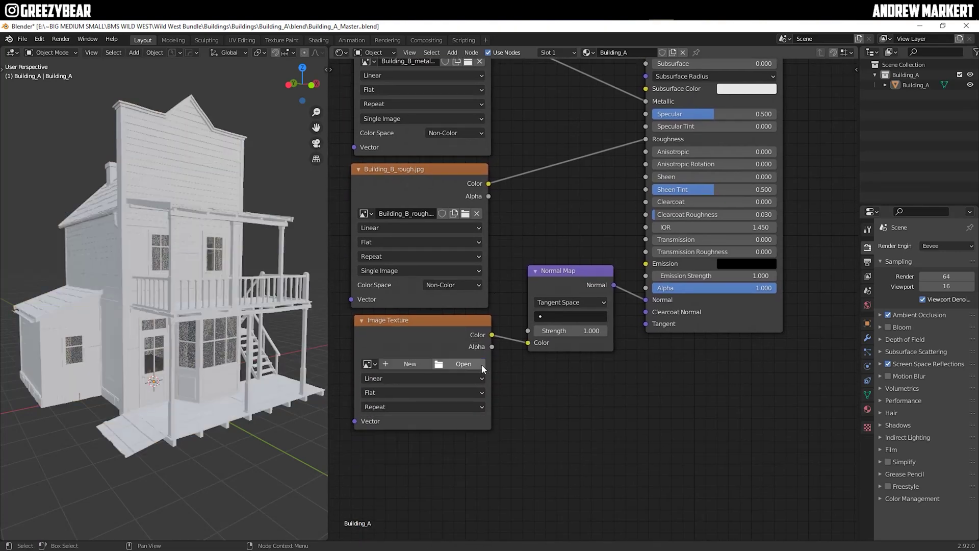
{"action": "left_click", "coordinate": [465, 364]}
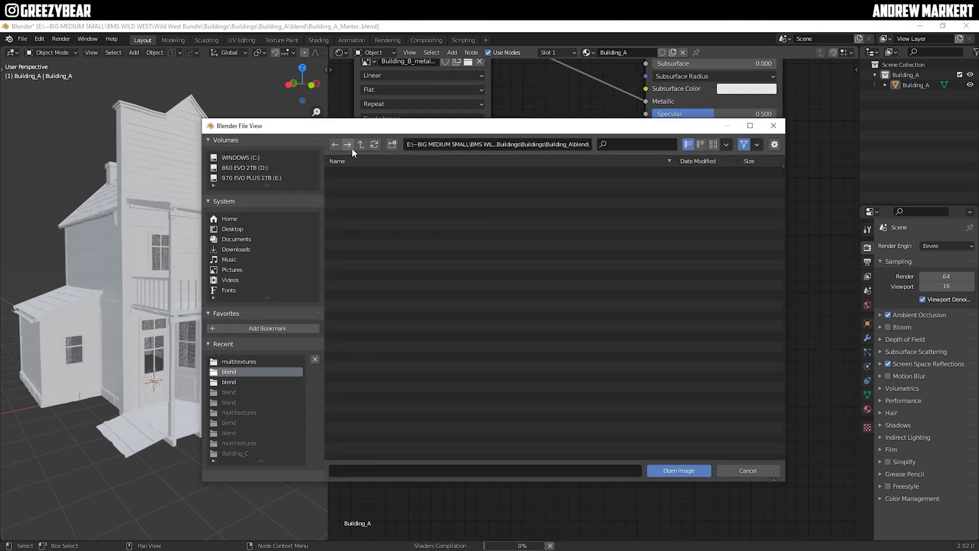
{"action": "left_click", "coordinate": [361, 145]}
{"action": "left_click", "coordinate": [362, 145]}
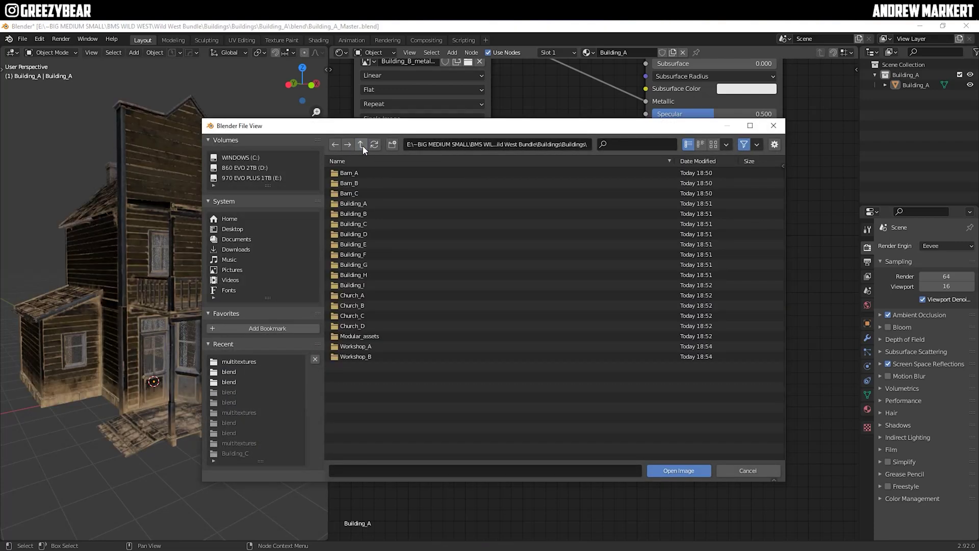
{"action": "double_click", "coordinate": [351, 214]}
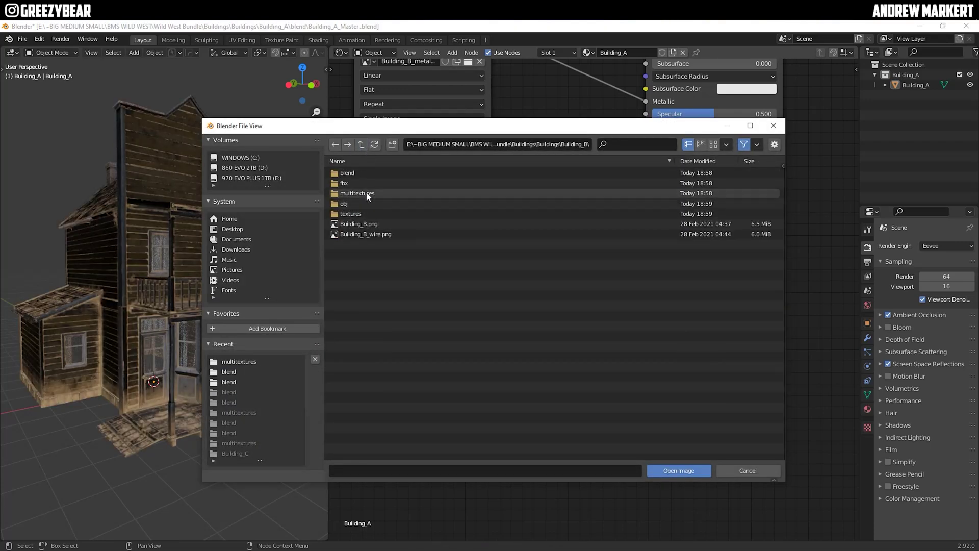
{"action": "double_click", "coordinate": [366, 194]}
{"action": "left_click", "coordinate": [417, 245]}
{"action": "left_click", "coordinate": [681, 469]}
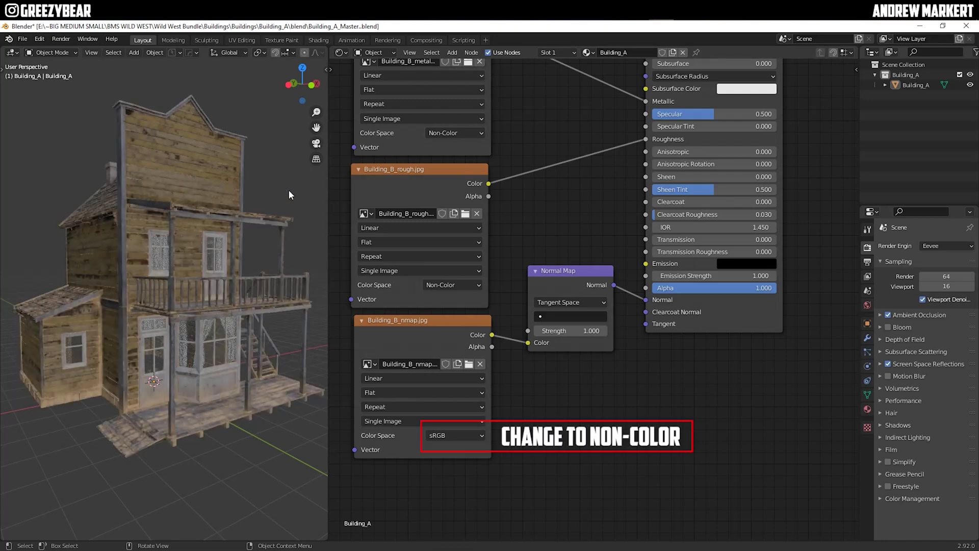
Step: Orbit the viewport around the retextured building until its front faces the camera
{"action": "scroll", "coordinate": [194, 303], "scroll_direction": "down", "scroll_amount": 3}
{"action": "mouse_move", "coordinate": [194, 303]}
{"action": "middle_mouse_down"}
{"action": "mouse_move", "coordinate": [204, 361]}
{"action": "mouse_move", "coordinate": [137, 333]}
{"action": "mouse_move", "coordinate": [85, 281]}
{"action": "mouse_move", "coordinate": [202, 289]}
{"action": "middle_mouse_up"}
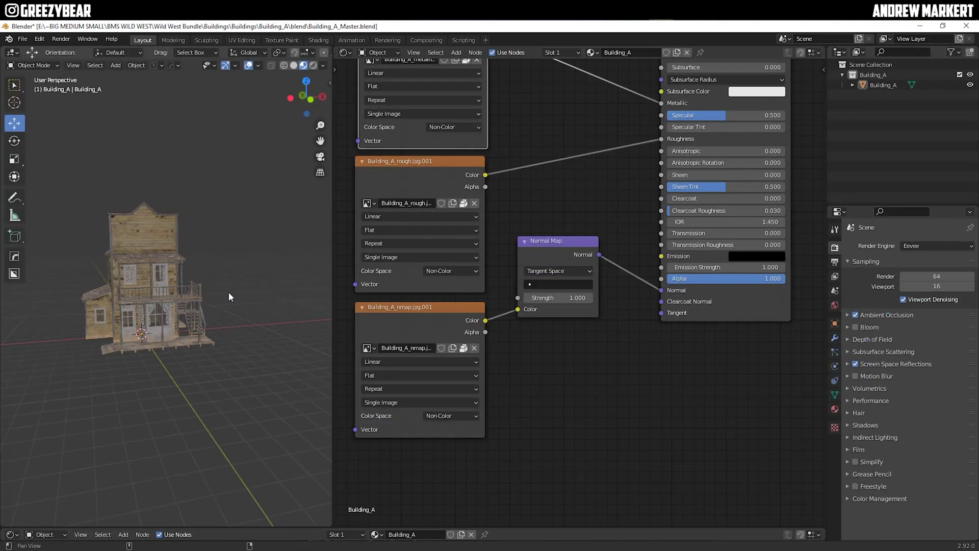
{"action": "middle_click_drag", "start_coordinate": [228, 297], "coordinate": [169, 347]}
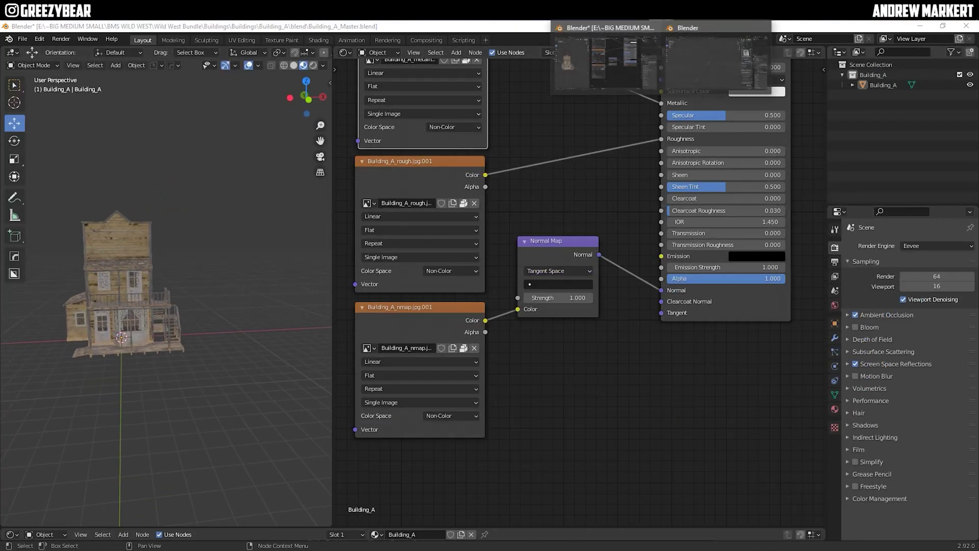
Step: In the other Blender window, open Building_C_Master.blend
{"action": "left_click", "coordinate": [706, 68]}
{"action": "left_click", "coordinate": [23, 39]}
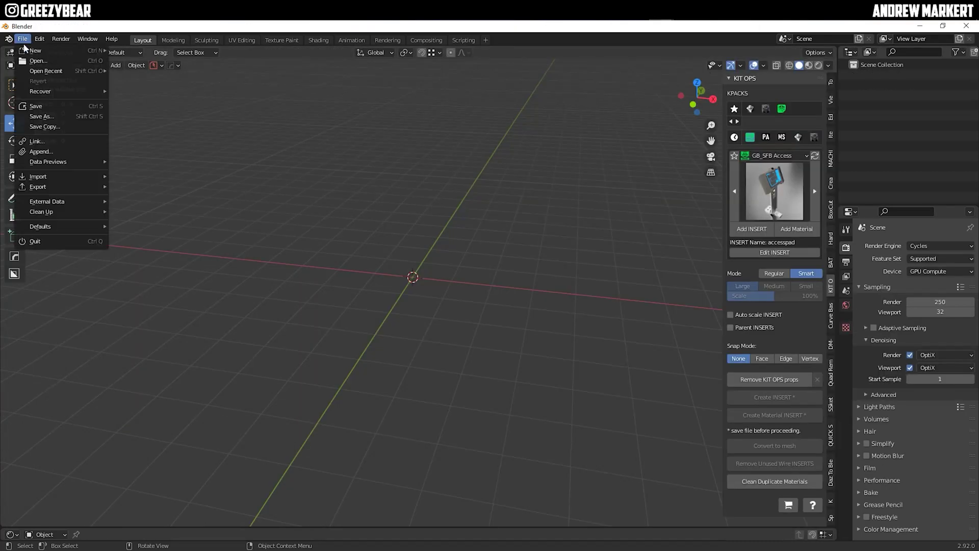
{"action": "left_click", "coordinate": [31, 60]}
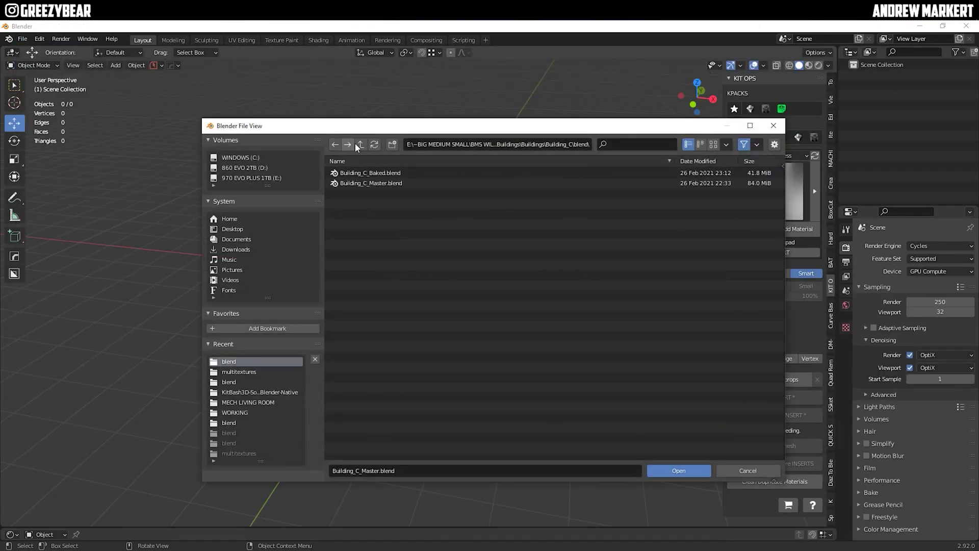
{"action": "left_click", "coordinate": [679, 470]}
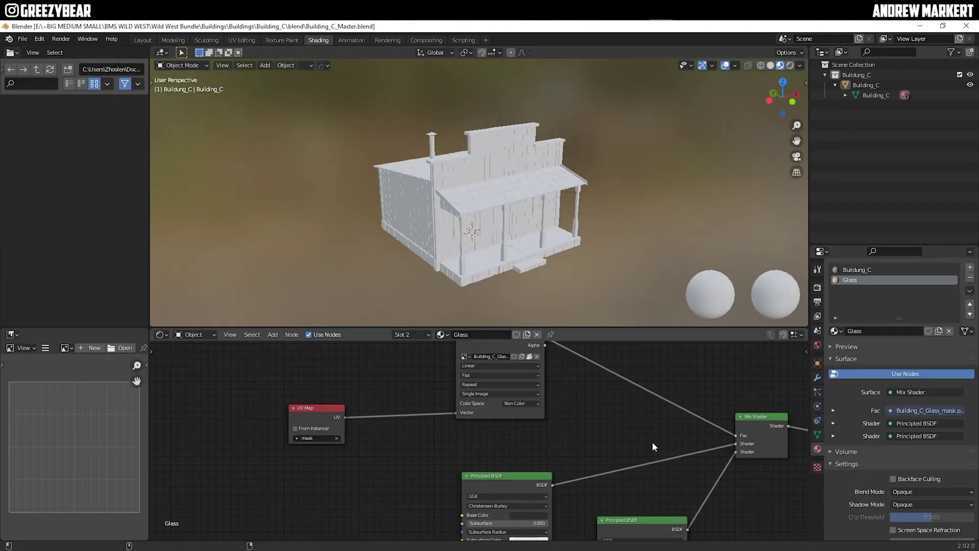
Step: Copy the Building_C object, then close that window without saving
{"action": "left_click", "coordinate": [498, 225]}
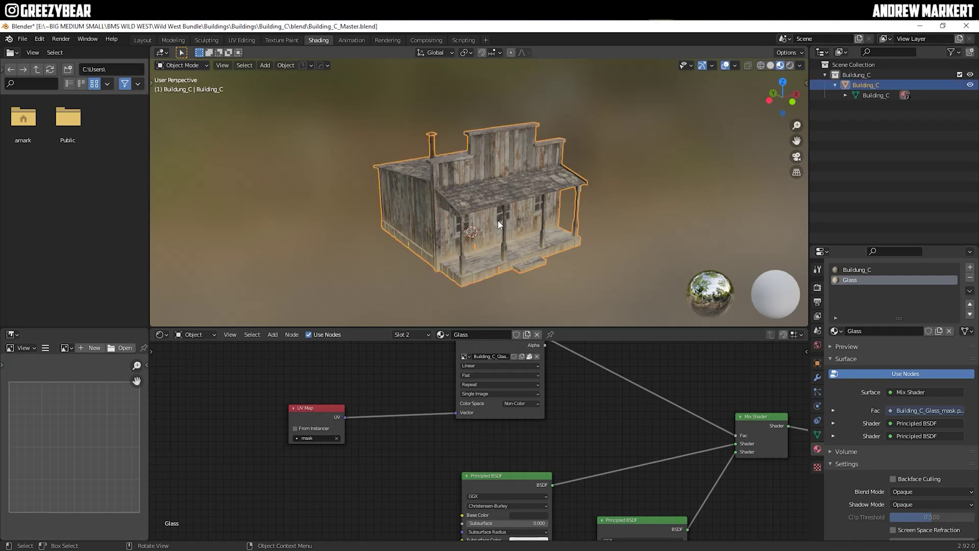
{"action": "key", "text": "ctrl+c"}
{"action": "left_click", "coordinate": [497, 219]}
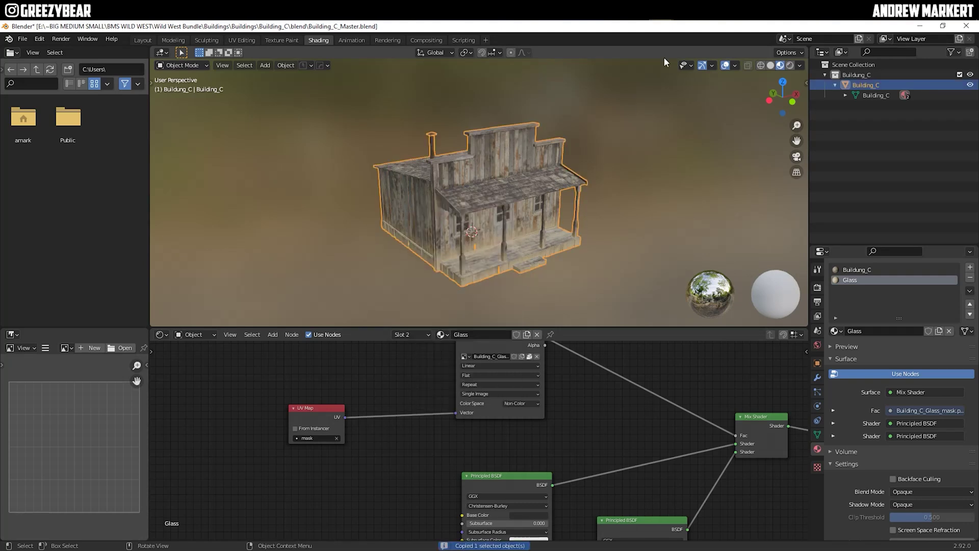
{"action": "left_click", "coordinate": [966, 26]}
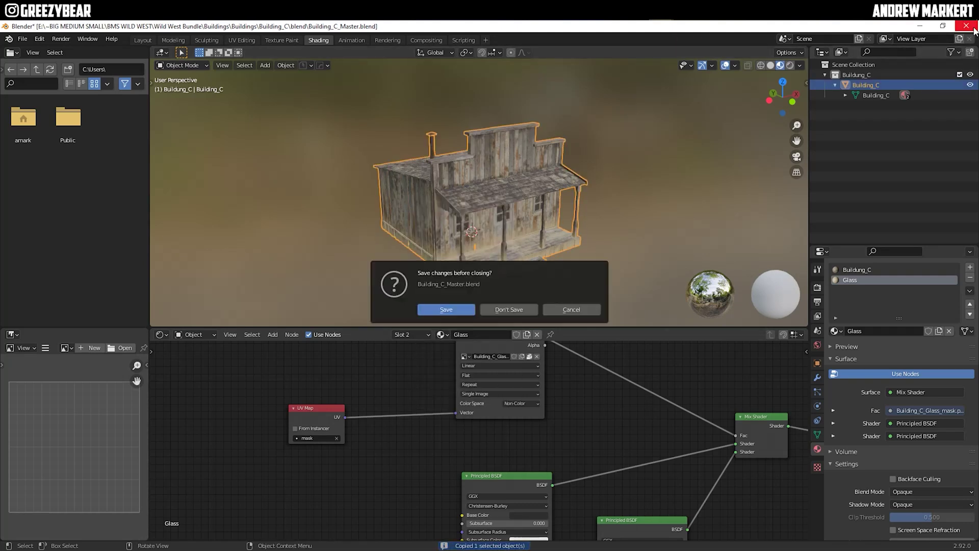
{"action": "left_click", "coordinate": [510, 309]}
Step: Paste Building_C into the scene and move it along X to the right of Building_A
{"action": "left_click_drag", "start_coordinate": [331, 289], "coordinate": [568, 294]}
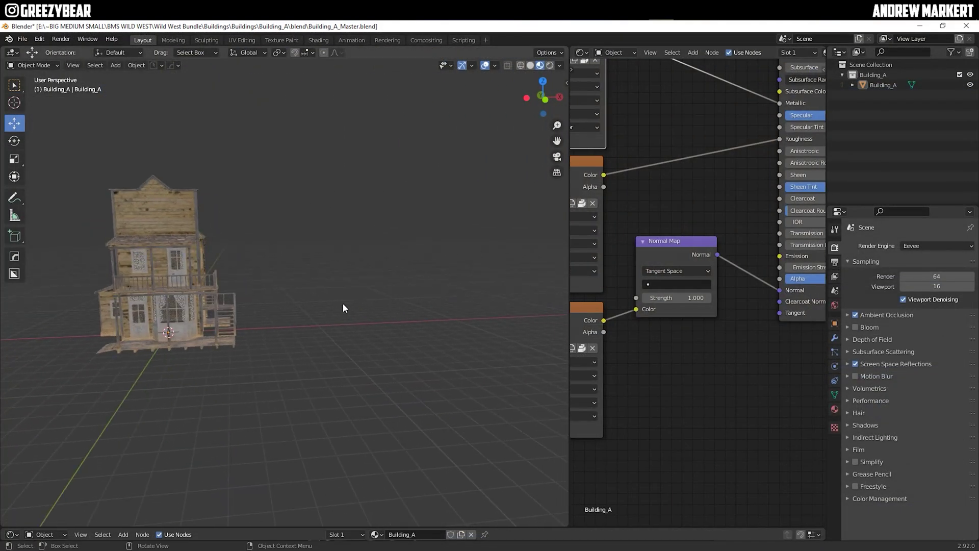
{"action": "key", "text": "ctrl+v"}
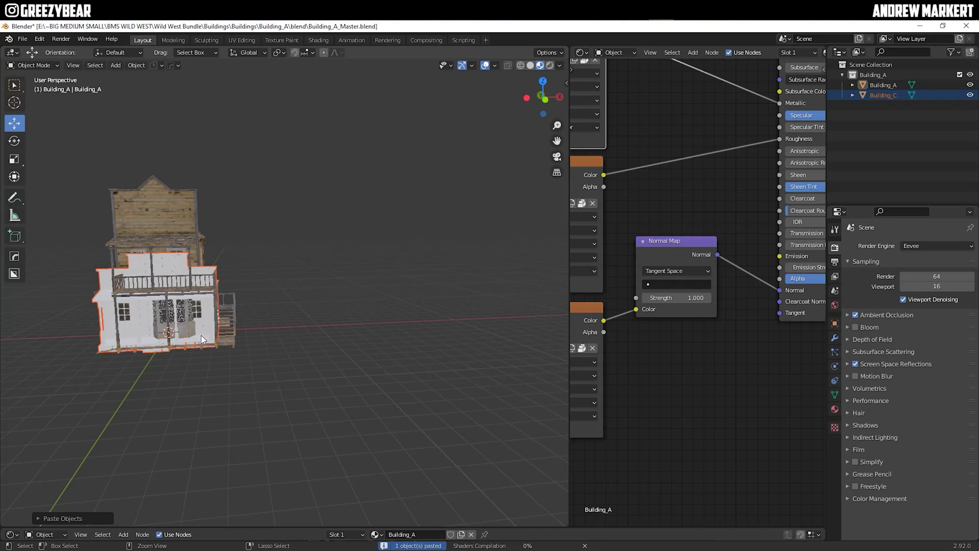
{"action": "left_click", "coordinate": [18, 128]}
{"action": "left_click_drag", "start_coordinate": [206, 332], "coordinate": [313, 367]}
{"action": "middle_click_drag", "start_coordinate": [314, 361], "coordinate": [190, 368]}
{"action": "scroll", "coordinate": [285, 366], "scroll_direction": "up", "scroll_amount": 6}
{"action": "scroll", "coordinate": [250, 350], "scroll_direction": "down", "scroll_amount": 5}
{"action": "scroll", "coordinate": [314, 352], "scroll_direction": "up", "scroll_amount": 3}
{"action": "scroll", "coordinate": [314, 351], "scroll_direction": "down", "scroll_amount": 4}
{"action": "middle_click_drag", "start_coordinate": [276, 351], "coordinate": [245, 301]}
Step: Select Building_A's texture, normal map and shader nodes for copying
{"action": "left_click", "coordinate": [140, 188]}
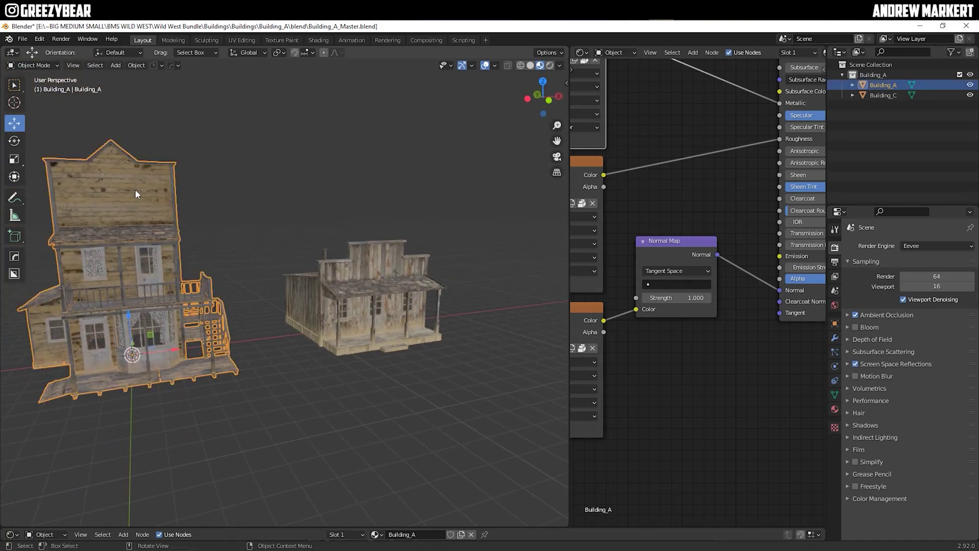
{"action": "scroll", "coordinate": [673, 383], "scroll_direction": "down", "scroll_amount": 6}
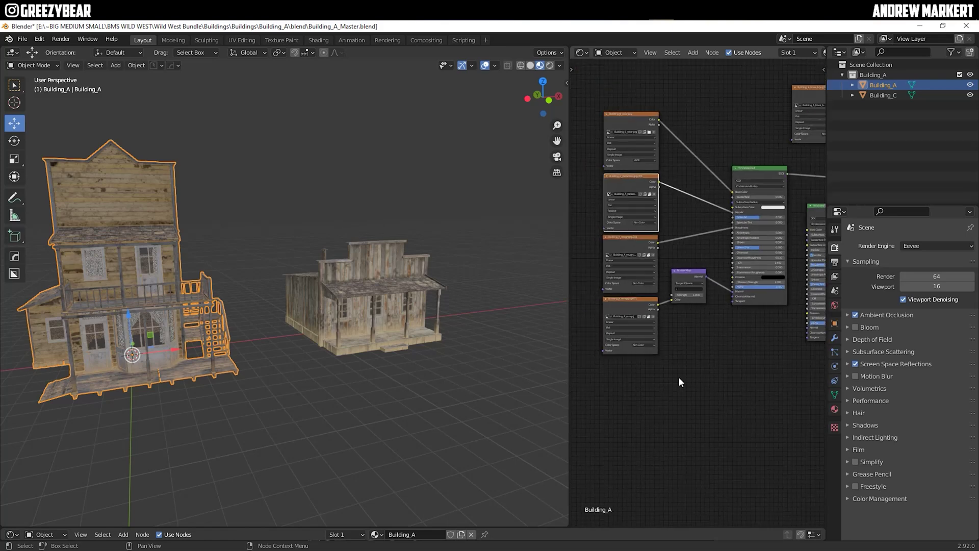
{"action": "scroll", "coordinate": [685, 373], "scroll_direction": "down", "scroll_amount": 2}
{"action": "middle_click_drag", "start_coordinate": [686, 373], "coordinate": [650, 387]}
{"action": "left_click_drag", "start_coordinate": [570, 311], "coordinate": [454, 295]}
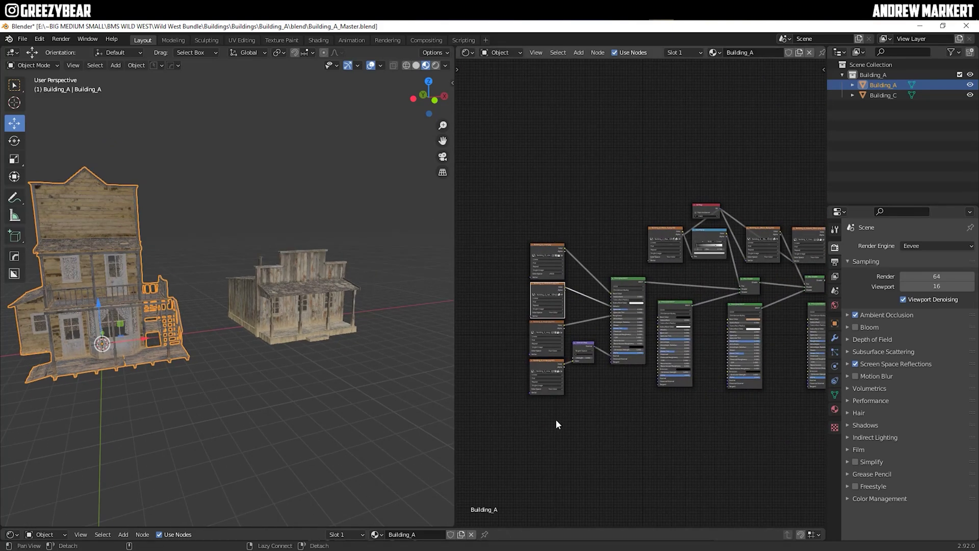
{"action": "middle_click_drag", "start_coordinate": [562, 433], "coordinate": [564, 441]}
{"action": "left_click_drag", "start_coordinate": [477, 198], "coordinate": [580, 430]}
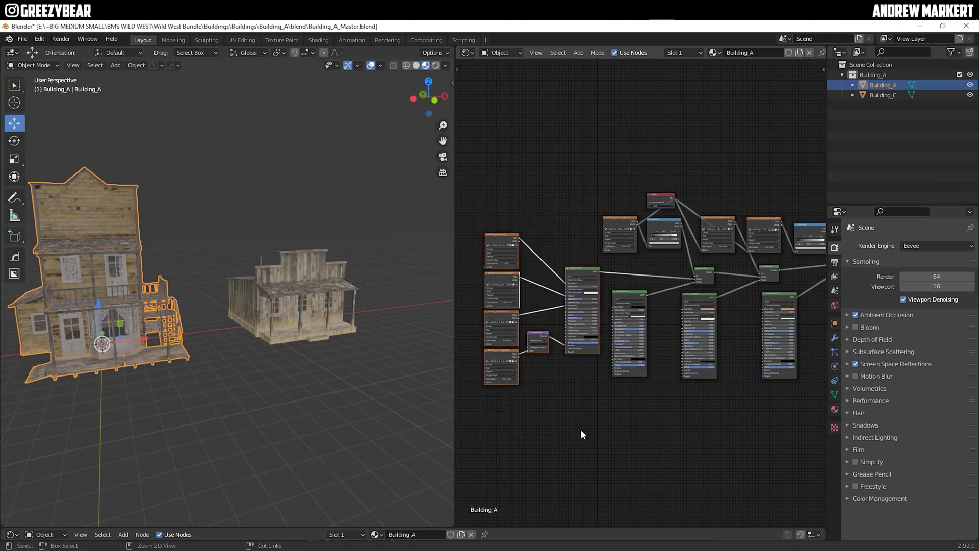
Step: Select Building_C and bring its Building_C material's node tree into view
{"action": "left_click", "coordinate": [311, 305]}
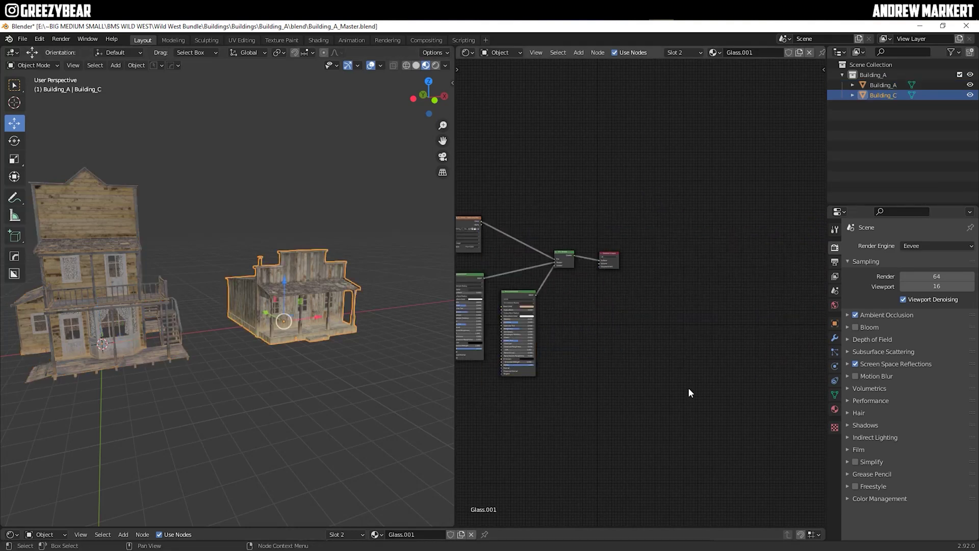
{"action": "key", "text": "Home"}
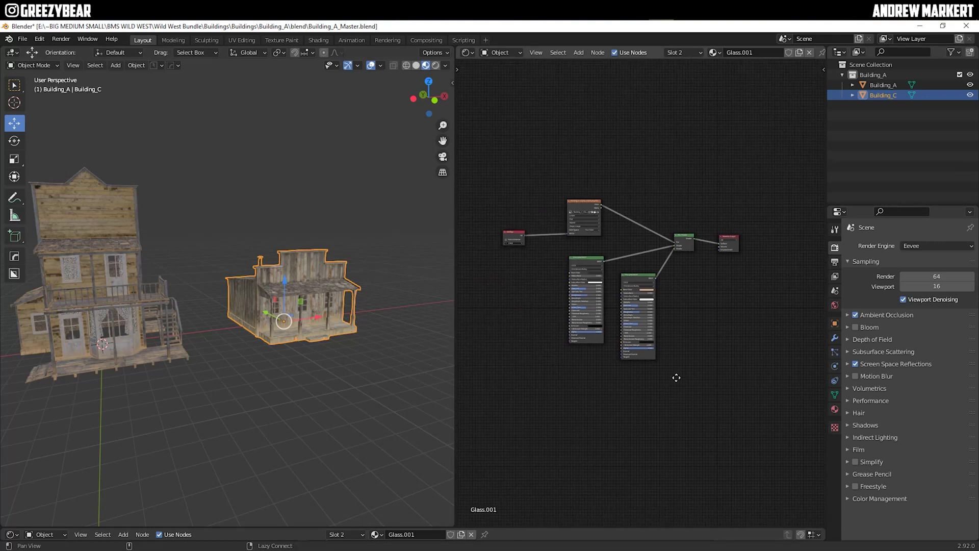
{"action": "left_click", "coordinate": [835, 410]}
{"action": "left_click", "coordinate": [891, 250]}
{"action": "scroll", "coordinate": [666, 354], "scroll_direction": "up", "scroll_amount": 2}
{"action": "middle_click_drag", "start_coordinate": [666, 354], "coordinate": [529, 285]}
{"action": "scroll", "coordinate": [579, 347], "scroll_direction": "down", "scroll_amount": 2}
{"action": "middle_click_drag", "start_coordinate": [579, 348], "coordinate": [562, 327]}
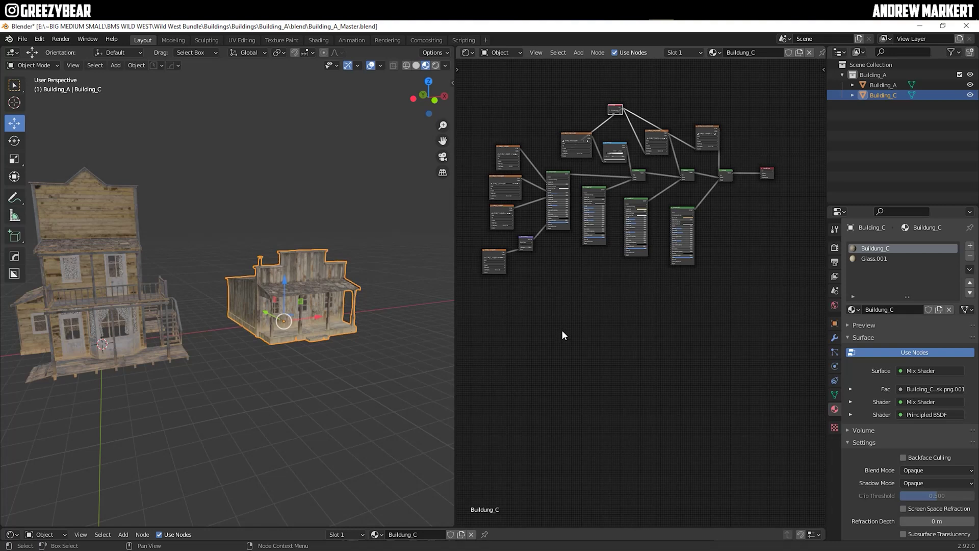
Step: Paste the copied nodes below the existing tree and link their shader into a Mix Shader
{"action": "key", "text": "ctrl+v"}
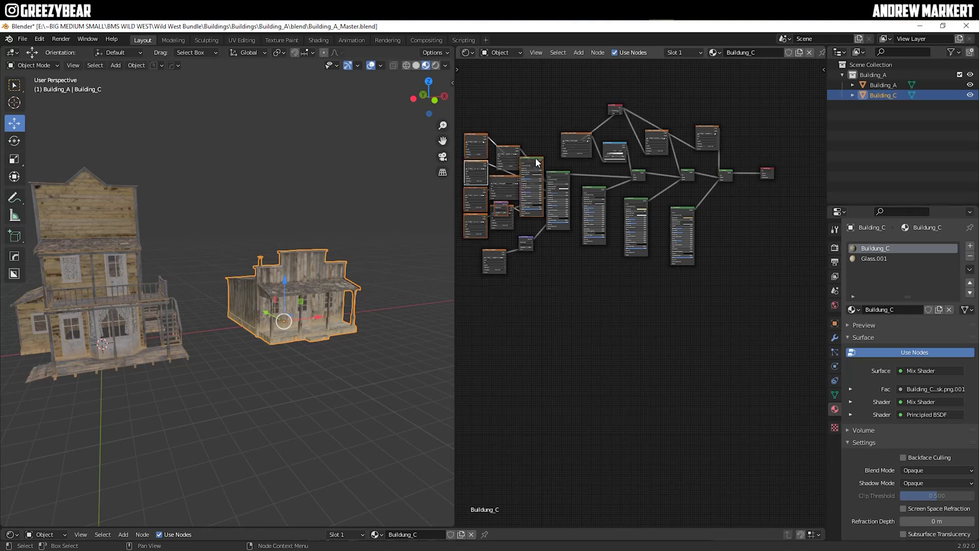
{"action": "left_click_drag", "start_coordinate": [536, 162], "coordinate": [566, 327]}
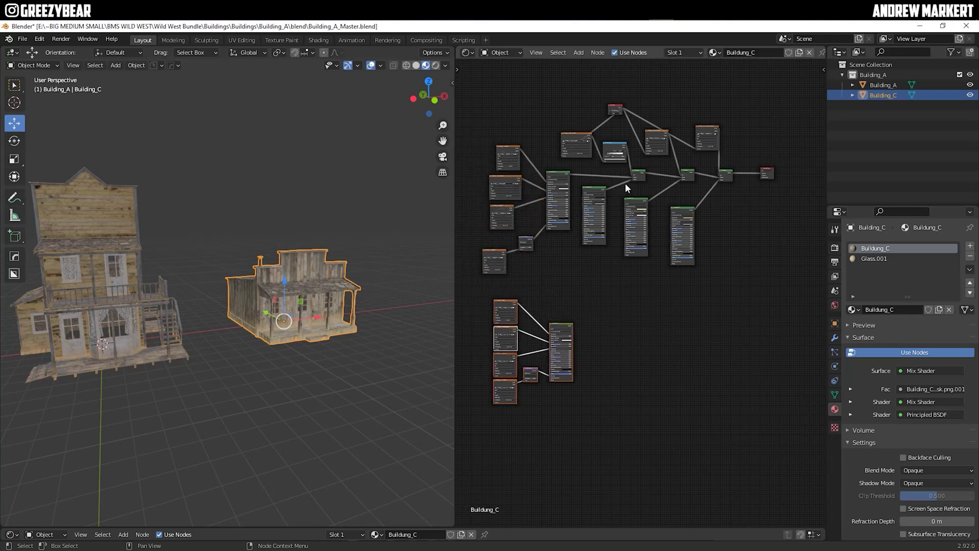
{"action": "mouse_move", "coordinate": [632, 176]}
{"action": "left_mouse_down"}
{"action": "mouse_move", "coordinate": [611, 172]}
{"action": "mouse_move", "coordinate": [567, 317]}
{"action": "mouse_move", "coordinate": [586, 289]}
{"action": "mouse_move", "coordinate": [603, 189]}
{"action": "mouse_move", "coordinate": [633, 177]}
{"action": "left_mouse_up"}
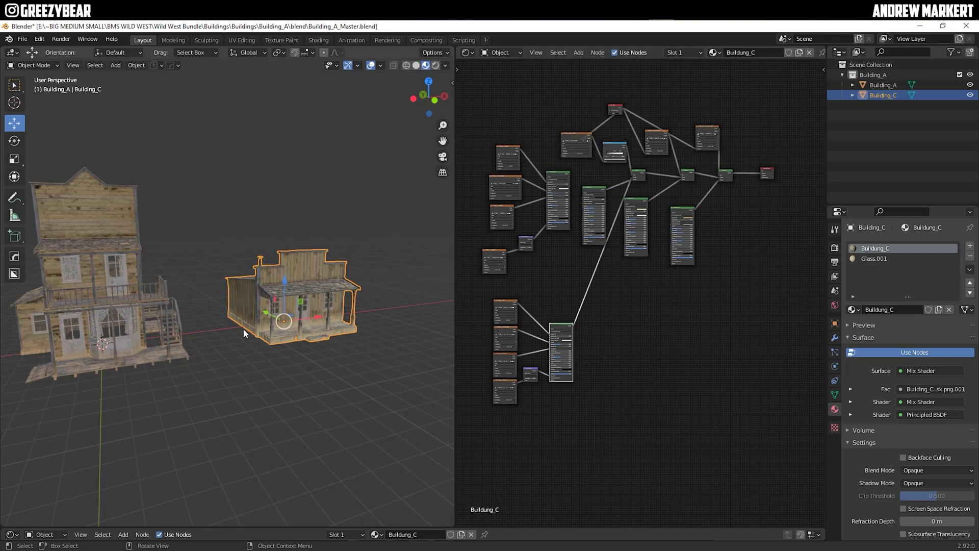
Step: Move Building_C about -2.865 m along X against Building_A, then select the pasted node group
{"action": "middle_click_drag", "start_coordinate": [243, 340], "coordinate": [354, 314]}
{"action": "scroll", "coordinate": [228, 362], "scroll_direction": "up", "scroll_amount": 5}
{"action": "scroll", "coordinate": [254, 366], "scroll_direction": "down", "scroll_amount": 3}
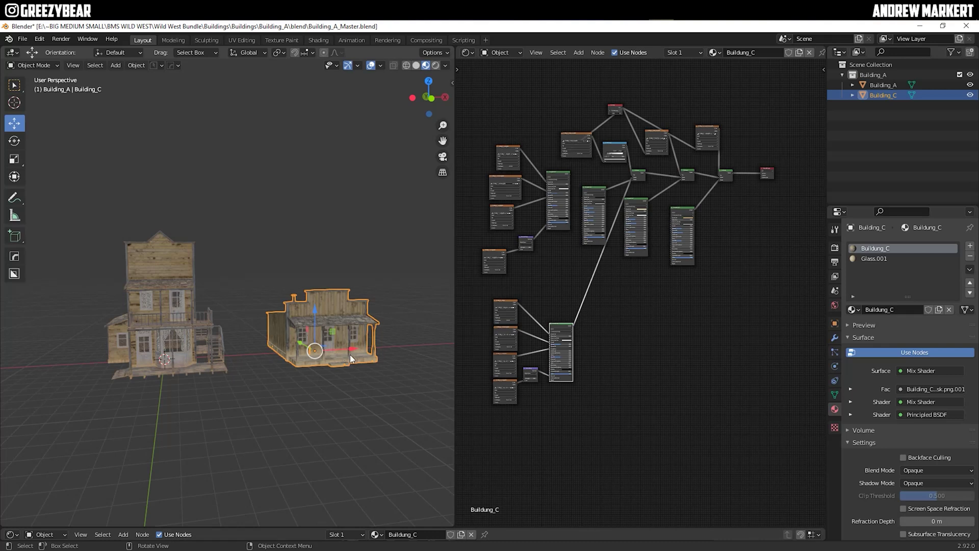
{"action": "left_click_drag", "start_coordinate": [353, 350], "coordinate": [321, 351]}
{"action": "middle_click_drag", "start_coordinate": [321, 351], "coordinate": [273, 393]}
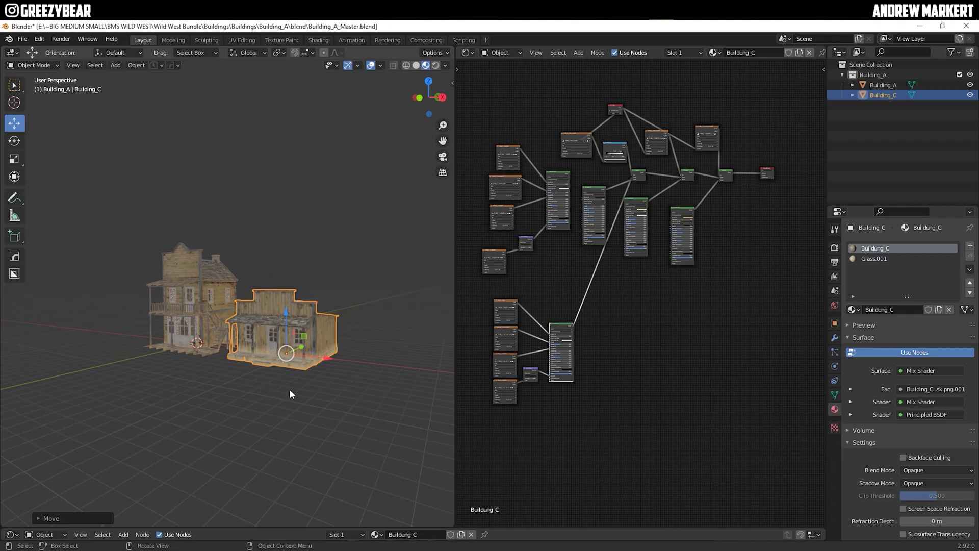
{"action": "middle_click_drag", "start_coordinate": [341, 394], "coordinate": [329, 411]}
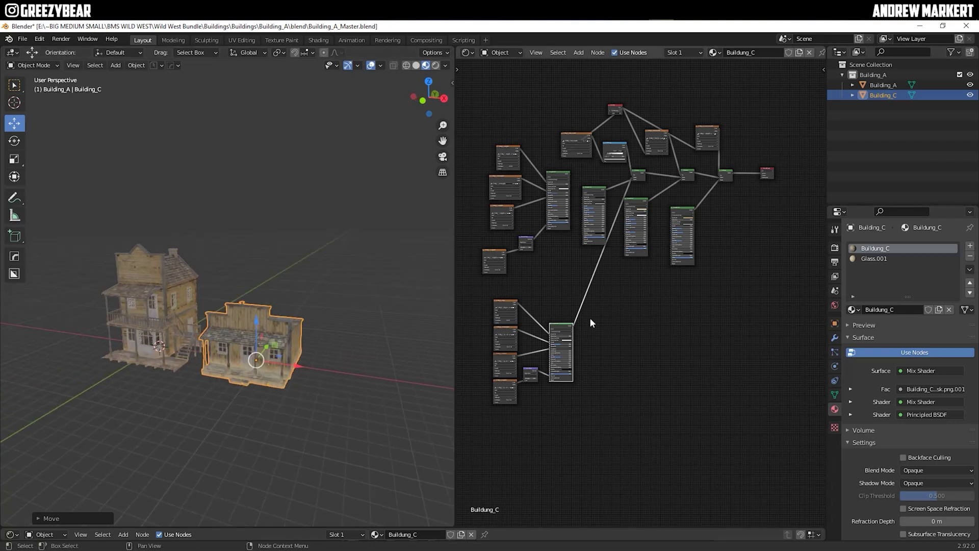
{"action": "left_click_drag", "start_coordinate": [641, 282], "coordinate": [477, 432]}
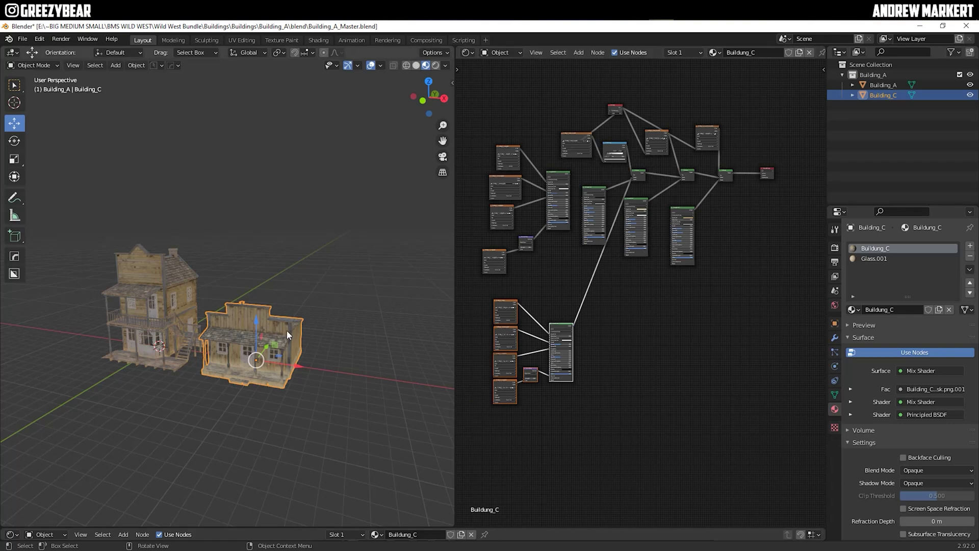
Step: Delete Building_C and orbit to face Building_A's front
{"action": "key", "text": "Delete"}
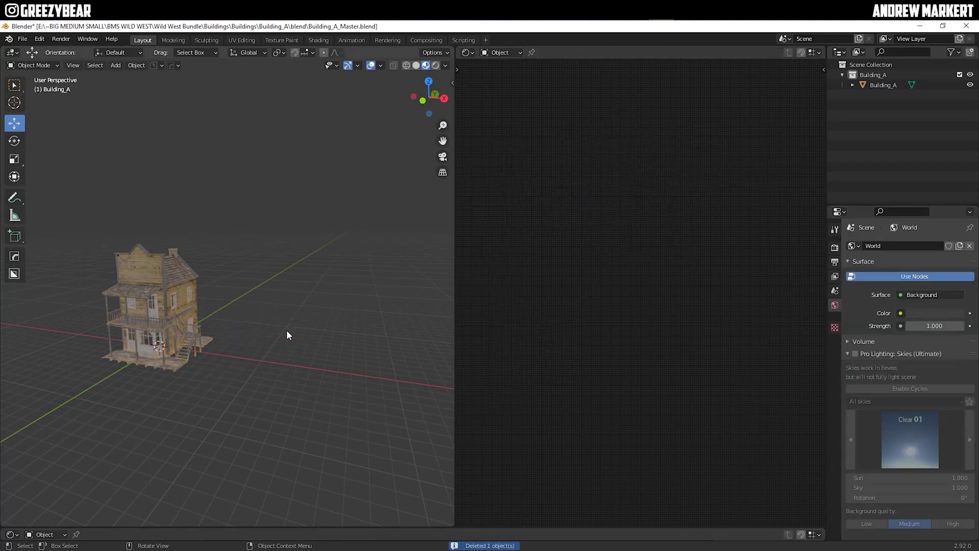
{"action": "middle_click_drag", "start_coordinate": [287, 331], "coordinate": [235, 304]}
{"action": "scroll", "coordinate": [387, 295], "scroll_direction": "up", "scroll_amount": 5}
{"action": "scroll", "coordinate": [179, 362], "scroll_direction": "up", "scroll_amount": 3}
{"action": "scroll", "coordinate": [296, 323], "scroll_direction": "down", "scroll_amount": 3}
{"action": "mouse_move", "coordinate": [295, 322]}
{"action": "middle_mouse_down"}
{"action": "mouse_move", "coordinate": [290, 314]}
{"action": "mouse_move", "coordinate": [262, 319]}
{"action": "mouse_move", "coordinate": [289, 302]}
{"action": "mouse_move", "coordinate": [262, 314]}
{"action": "mouse_move", "coordinate": [283, 308]}
{"action": "mouse_move", "coordinate": [268, 310]}
{"action": "mouse_move", "coordinate": [289, 316]}
{"action": "mouse_move", "coordinate": [278, 320]}
{"action": "middle_mouse_up"}
Step: Select Building_A and spread out its node tree, shifting the lower shader nodes down
{"action": "left_click", "coordinate": [883, 85]}
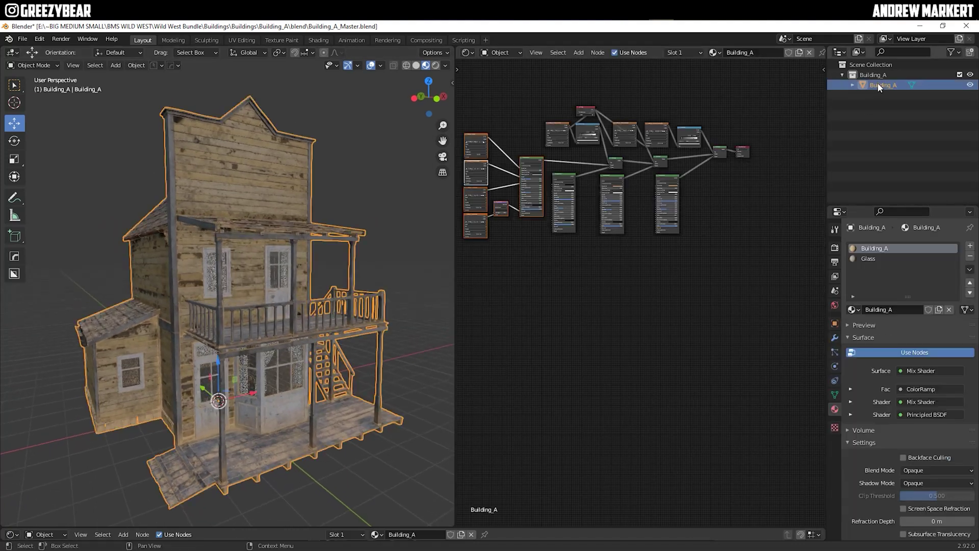
{"action": "key", "text": "Home"}
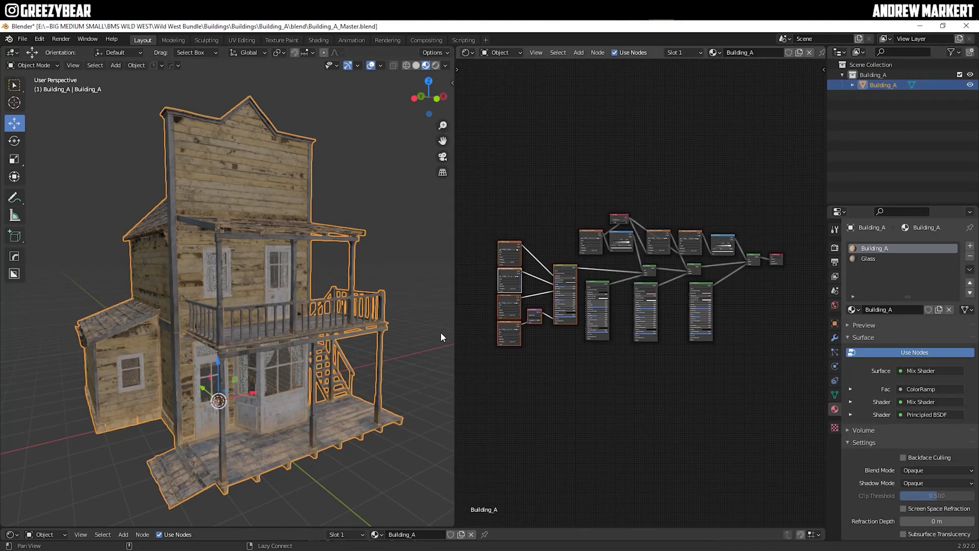
{"action": "left_click_drag", "start_coordinate": [461, 317], "coordinate": [306, 315]}
{"action": "scroll", "coordinate": [522, 311], "scroll_direction": "up", "scroll_amount": 4}
{"action": "middle_click_drag", "start_coordinate": [531, 305], "coordinate": [488, 385]}
{"action": "left_click_drag", "start_coordinate": [383, 174], "coordinate": [672, 215]}
{"action": "left_click_drag", "start_coordinate": [427, 338], "coordinate": [676, 381]}
{"action": "middle_click_drag", "start_coordinate": [448, 347], "coordinate": [645, 299]}
{"action": "left_click_drag", "start_coordinate": [401, 187], "coordinate": [563, 488]}
{"action": "middle_click_drag", "start_coordinate": [647, 313], "coordinate": [352, 334]}
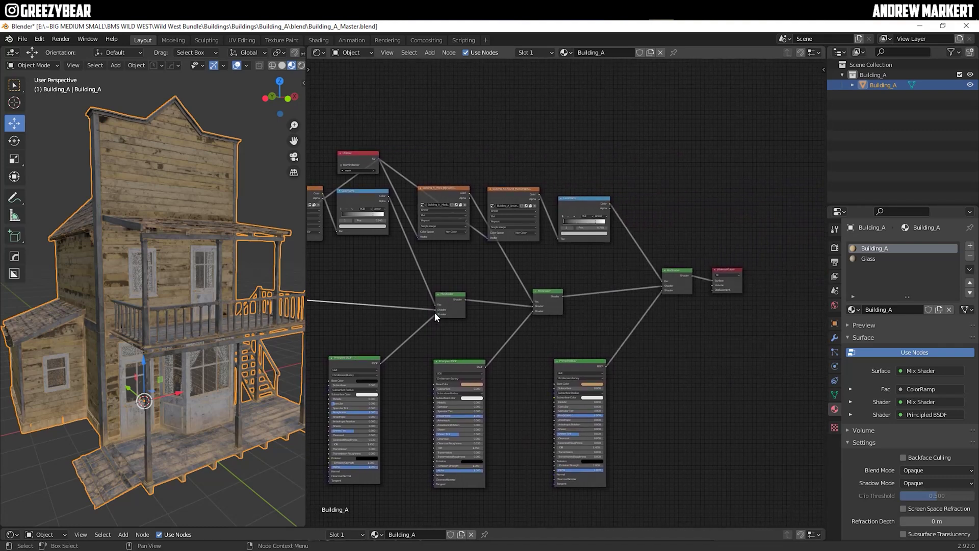
Step: Wire the base Principled BSDF straight into the Material Output Surface, bypassing the Mix Shaders
{"action": "left_click_drag", "start_coordinate": [436, 309], "coordinate": [720, 284]}
{"action": "key", "text": "ctrl+z"}
{"action": "scroll", "coordinate": [725, 280], "scroll_direction": "up", "scroll_amount": 3}
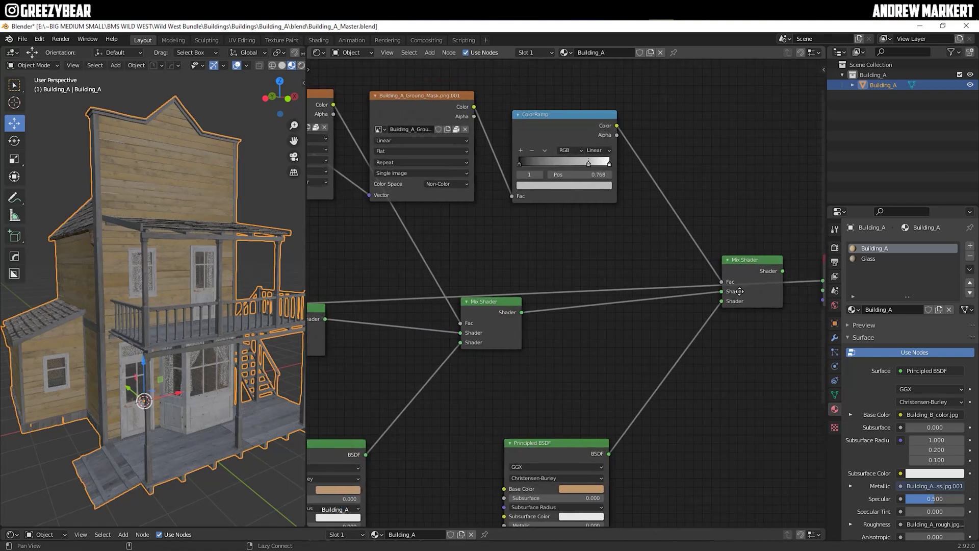
{"action": "middle_click_drag", "start_coordinate": [834, 298], "coordinate": [659, 296]}
Step: Deselect Building_A, enlarge the 3D viewport and orbit close to the porch to view the clean wood
{"action": "left_click", "coordinate": [284, 175]}
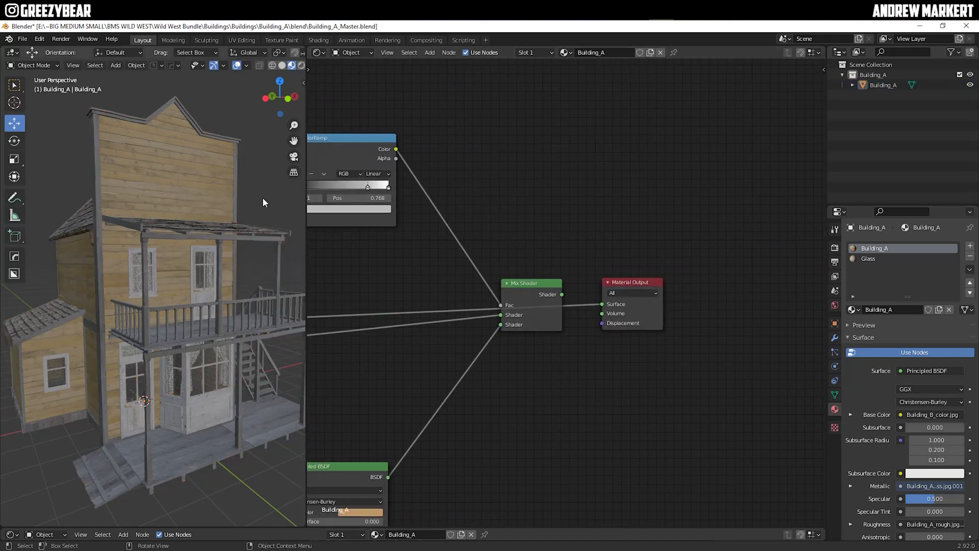
{"action": "left_click_drag", "start_coordinate": [309, 287], "coordinate": [636, 287]}
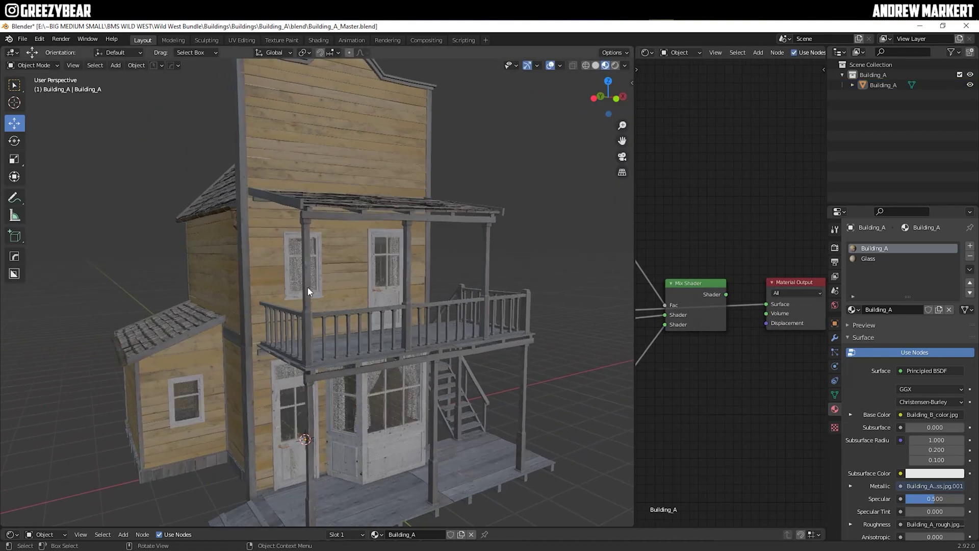
{"action": "middle_click_drag", "start_coordinate": [398, 332], "coordinate": [339, 213]}
{"action": "scroll", "coordinate": [358, 341], "scroll_direction": "up", "scroll_amount": 3}
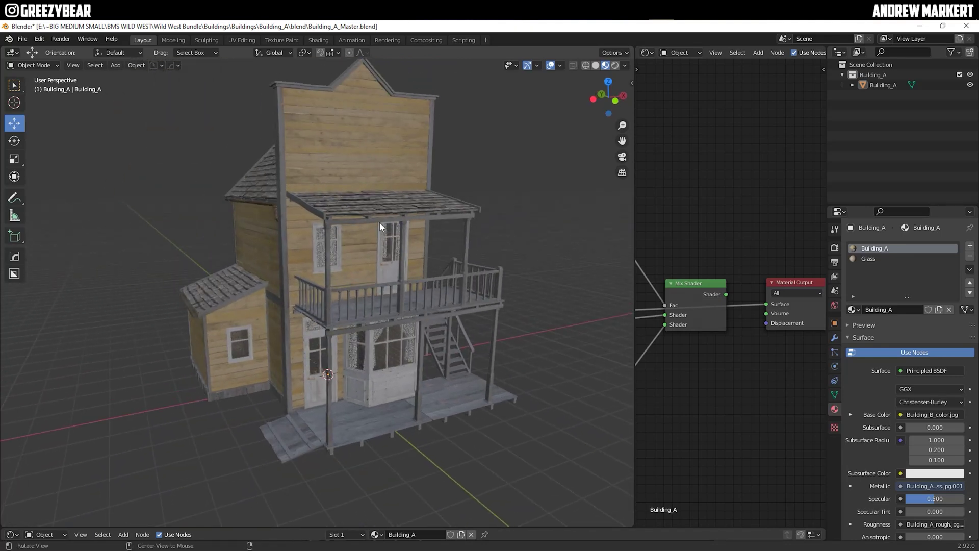
{"action": "middle_click_drag", "start_coordinate": [379, 307], "coordinate": [346, 336]}
{"action": "scroll", "coordinate": [346, 336], "scroll_direction": "down", "scroll_amount": 5}
{"action": "left_click_drag", "start_coordinate": [635, 406], "coordinate": [318, 392]}
{"action": "scroll", "coordinate": [483, 342], "scroll_direction": "down", "scroll_amount": 5}
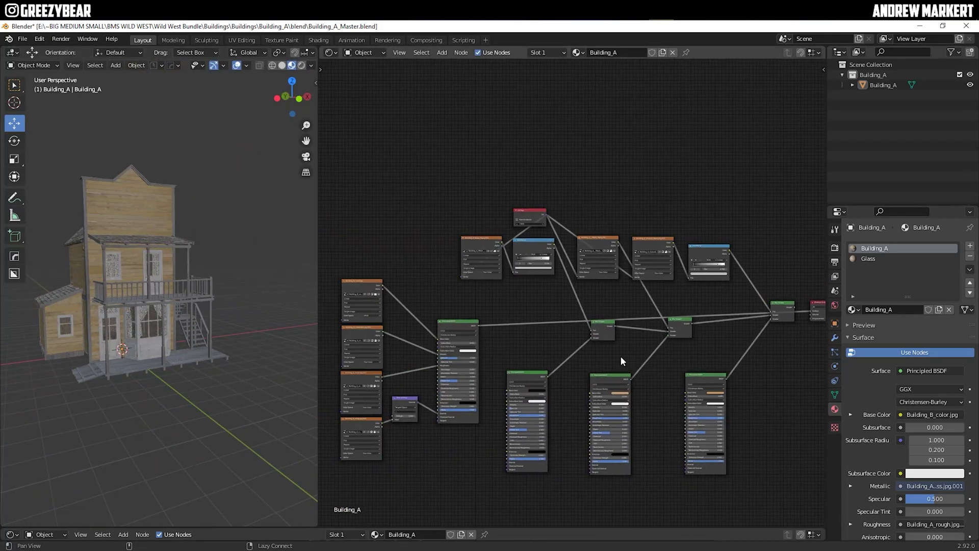
Step: Link the final Mix Shader's Shader output back into the Material Output Surface socket
{"action": "middle_click_drag", "start_coordinate": [621, 360], "coordinate": [516, 350]}
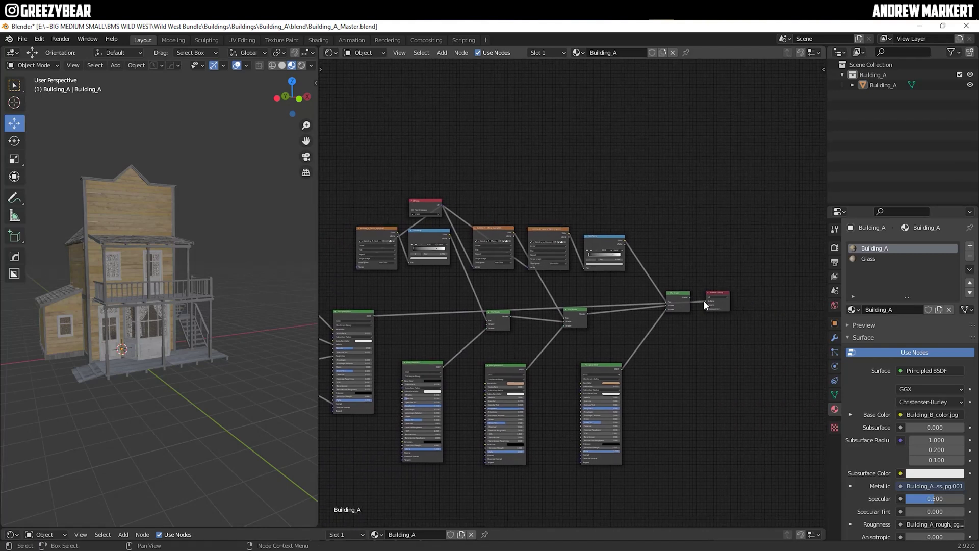
{"action": "left_click_drag", "start_coordinate": [706, 299], "coordinate": [488, 324]}
{"action": "left_click_drag", "start_coordinate": [690, 298], "coordinate": [700, 298]}
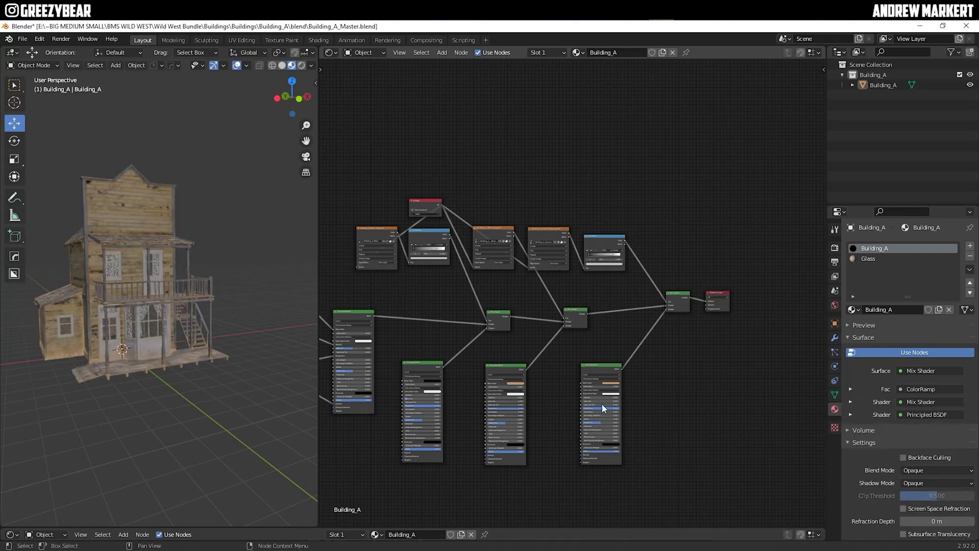
{"action": "middle_click_drag", "start_coordinate": [141, 331], "coordinate": [188, 326]}
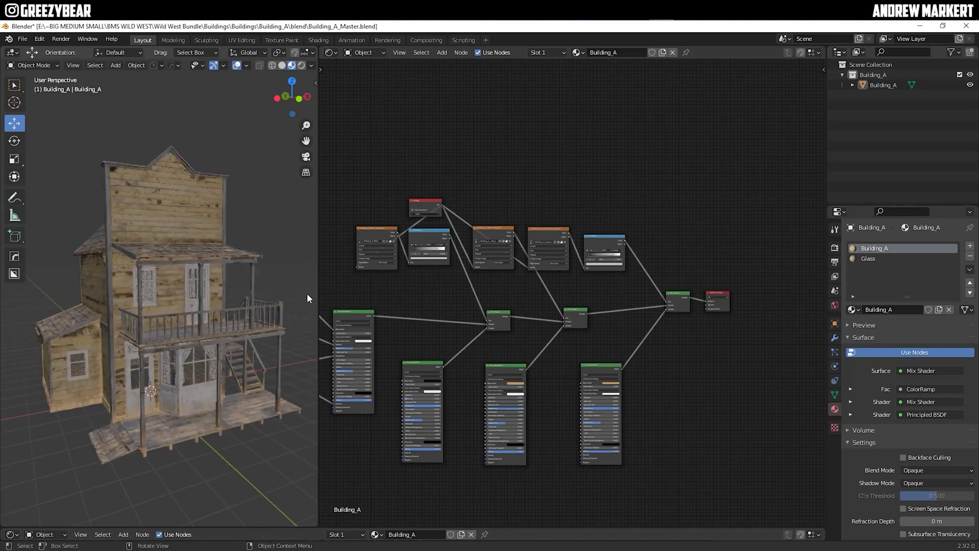
{"action": "left_click_drag", "start_coordinate": [318, 287], "coordinate": [740, 319]}
{"action": "middle_click_drag", "start_coordinate": [360, 316], "coordinate": [428, 330]}
{"action": "scroll", "coordinate": [388, 342], "scroll_direction": "up", "scroll_amount": 3}
{"action": "scroll", "coordinate": [372, 346], "scroll_direction": "down", "scroll_amount": 4}
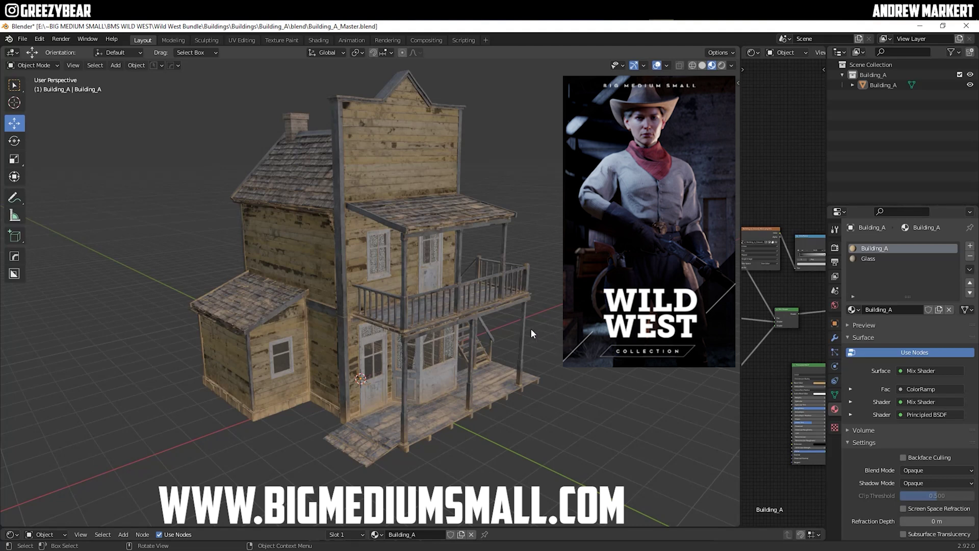
{"action": "scroll", "coordinate": [494, 332], "scroll_direction": "down", "scroll_amount": 3}
{"action": "middle_click_drag", "start_coordinate": [493, 333], "coordinate": [524, 316]}
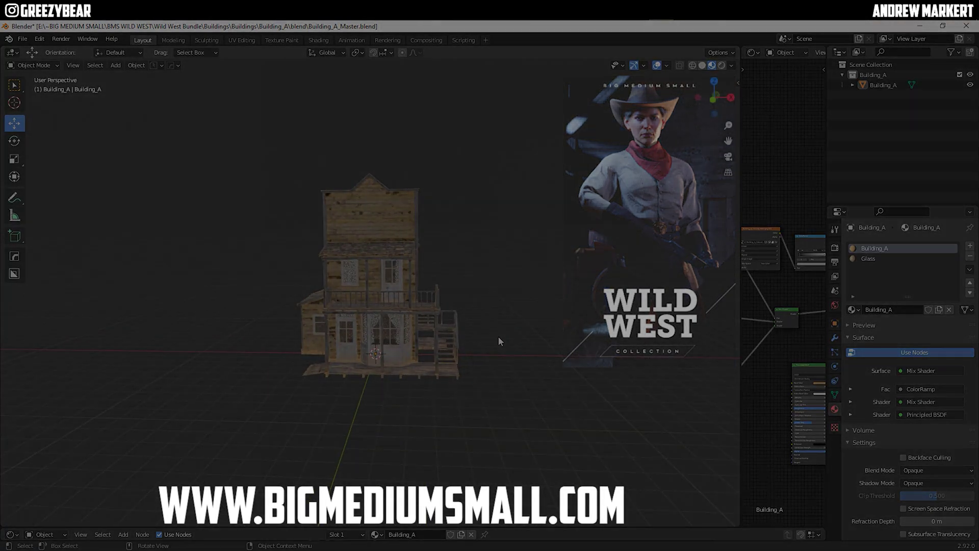